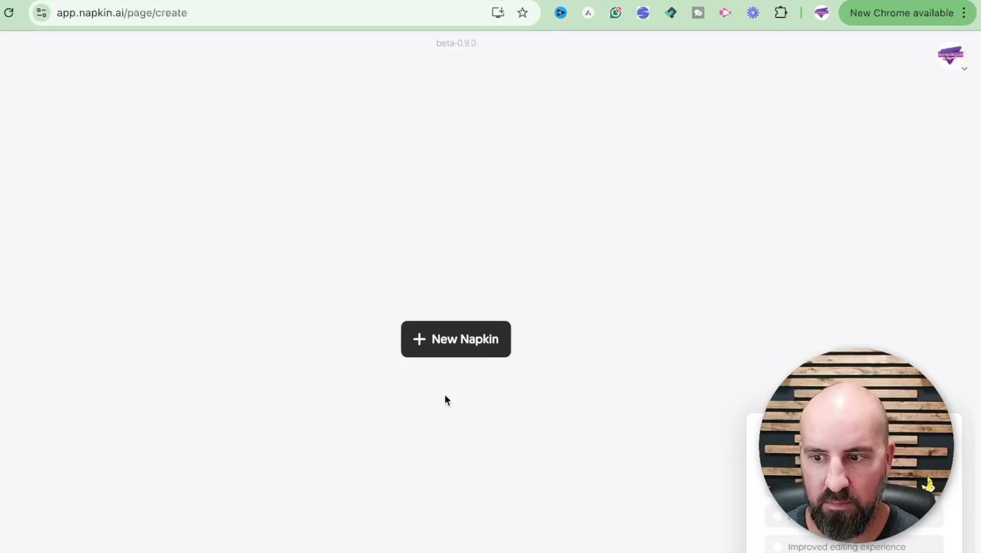
# Draft a new napkin with AI from the 'Picking the right CRM for your sales team' suggestion
pyautogui.click(462, 351)
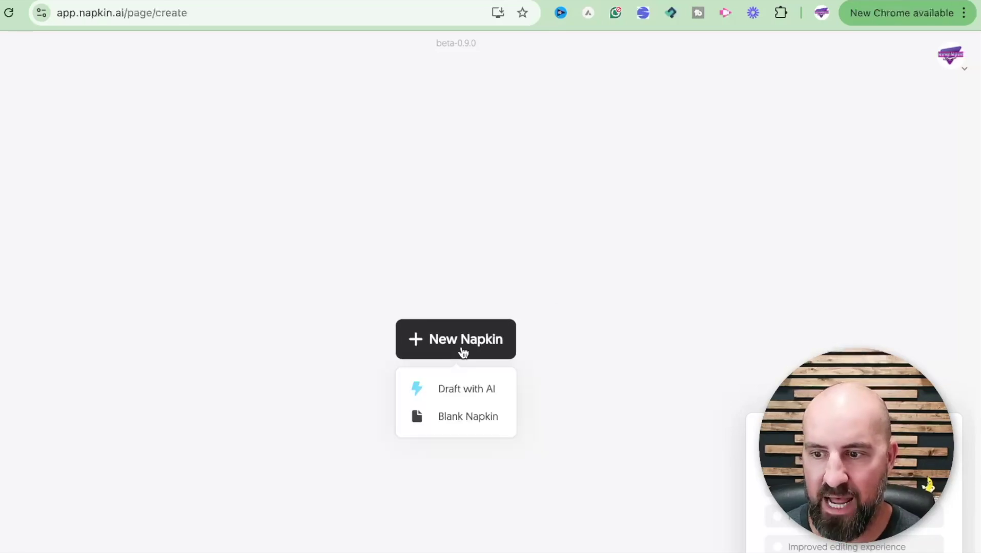
pyautogui.click(451, 390)
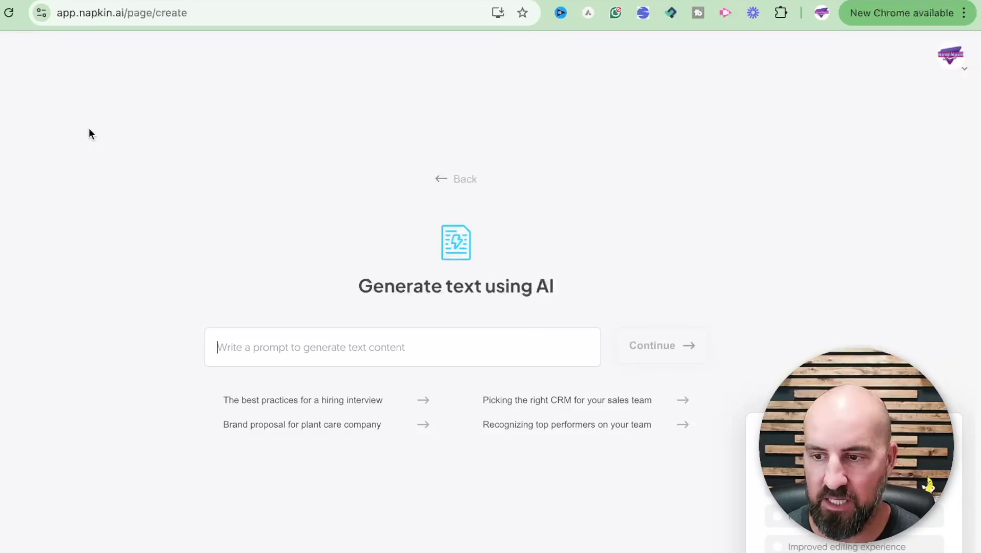
pyautogui.click(549, 408)
pyautogui.click(643, 354)
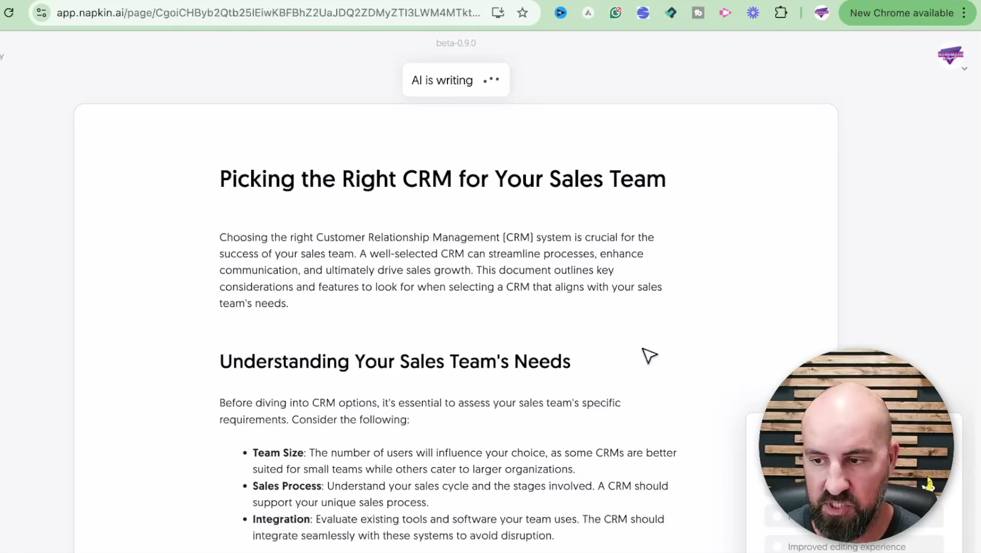
# Scroll through the generated CRM document to review its sections while the AI writes
pyautogui.scroll(-2, 654, 427)
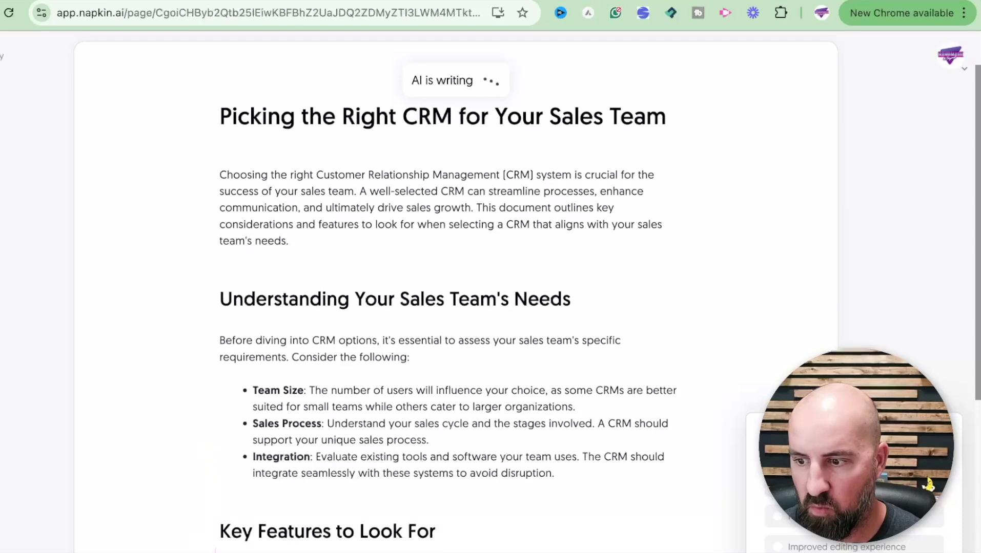
pyautogui.scroll(-3, 551, 464)
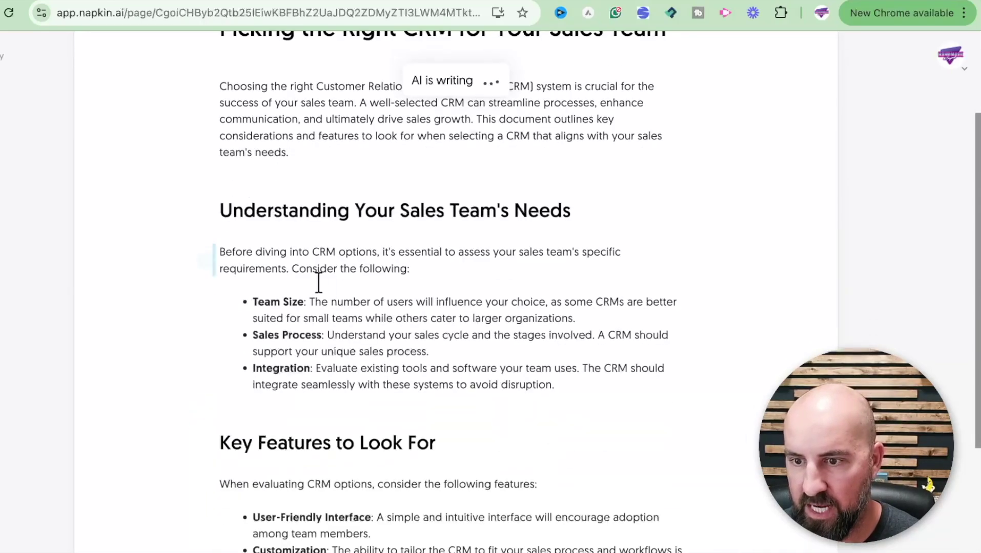
pyautogui.scroll(-10, 318, 282)
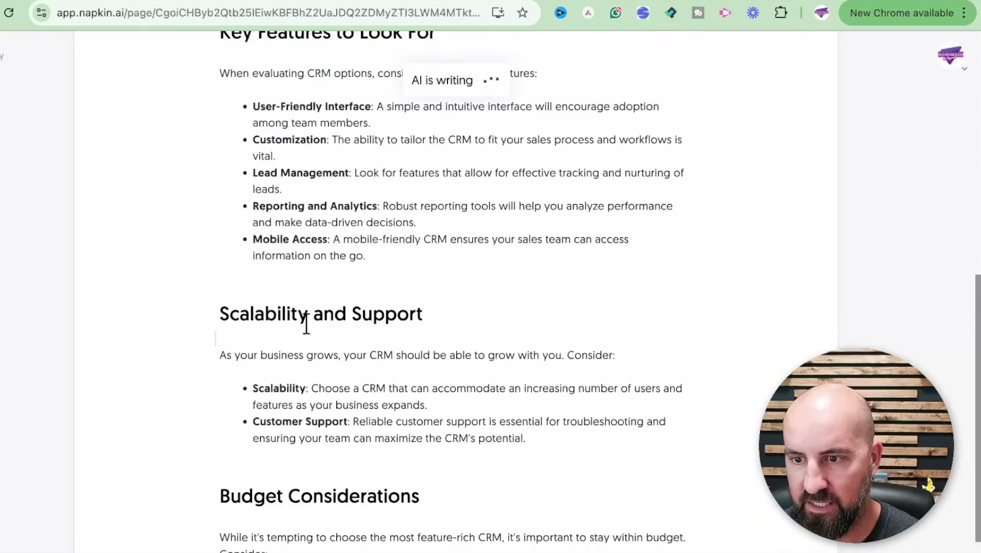
pyautogui.scroll(12, 306, 325)
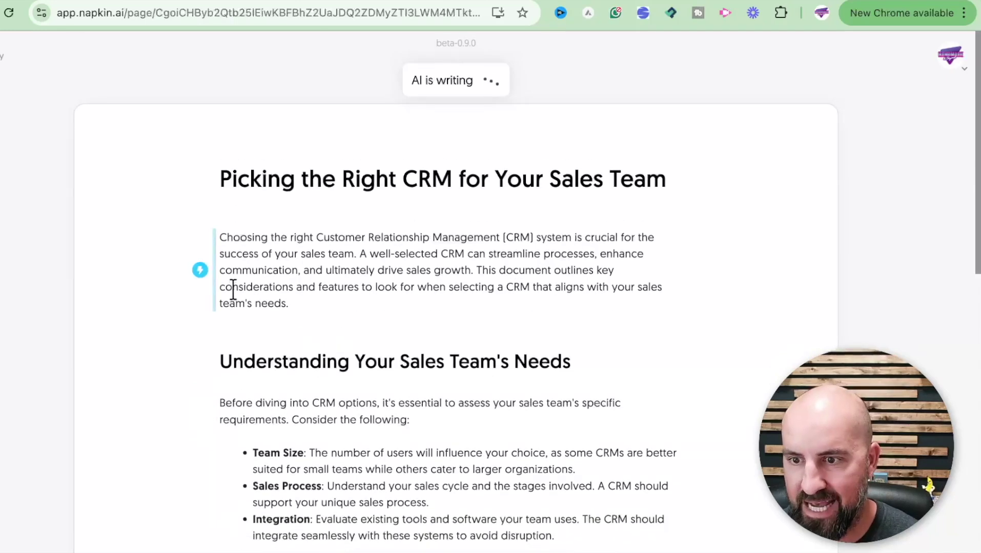
pyautogui.scroll(-2, 179, 196)
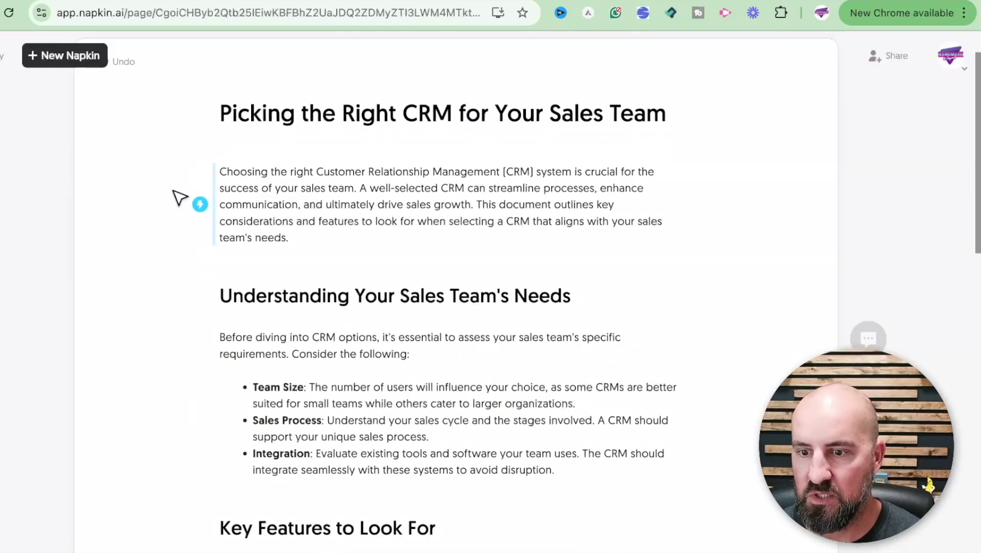
pyautogui.scroll(-4, 179, 196)
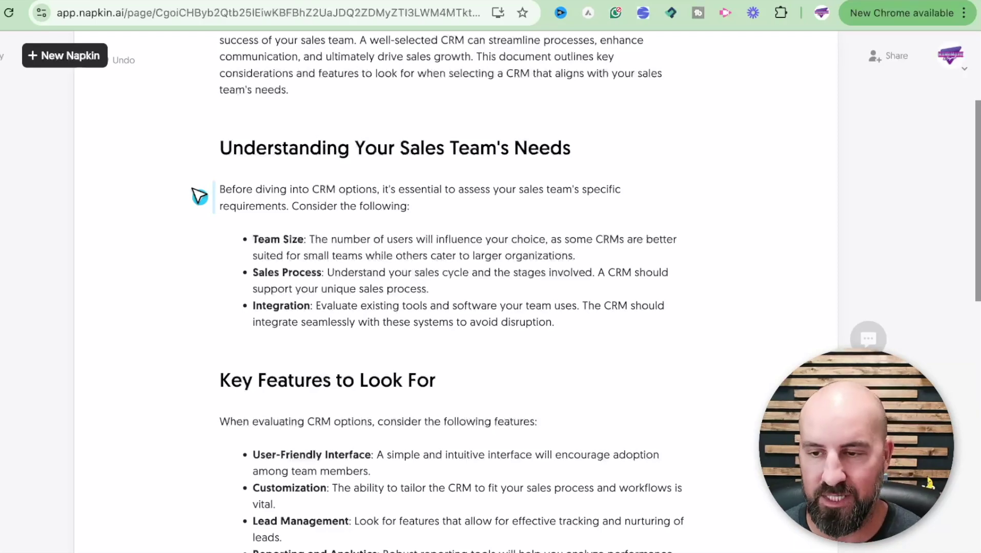
pyautogui.scroll(3, 310, 206)
pyautogui.scroll(-4, 309, 205)
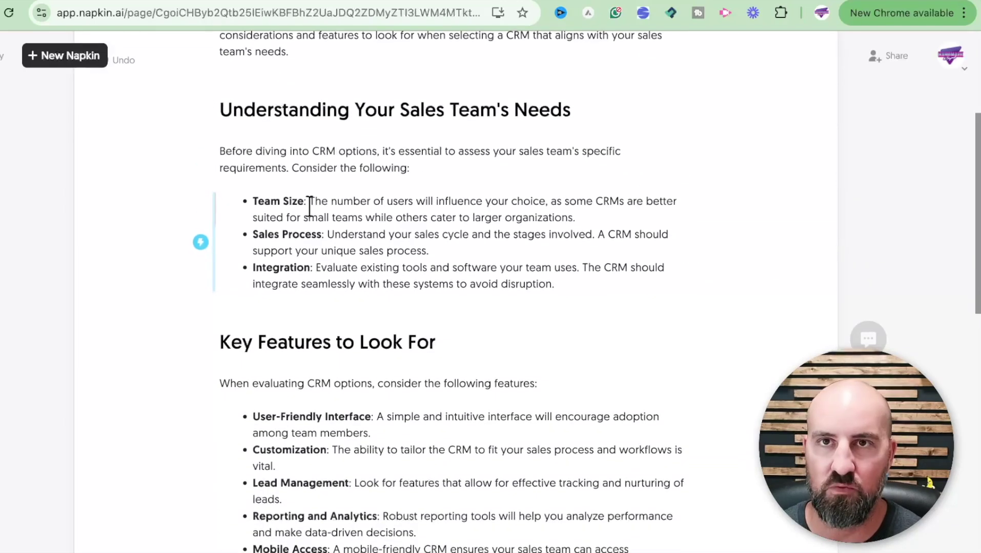
pyautogui.scroll(-3, 312, 206)
pyautogui.scroll(4, 312, 205)
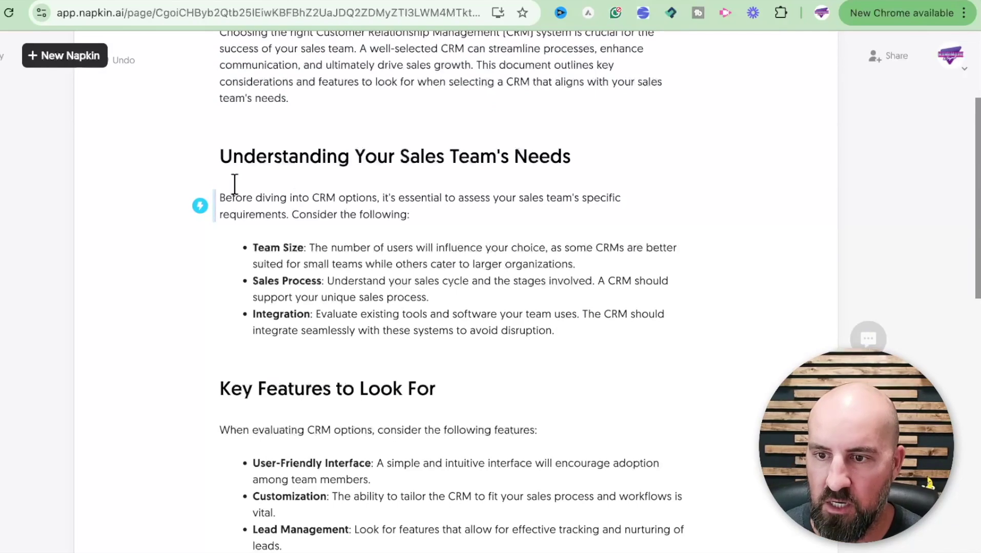
# Select the 'Understanding Your Sales Team's Needs' section and generate a visual for it
pyautogui.moveTo(215, 153); pyautogui.dragTo(574, 339)
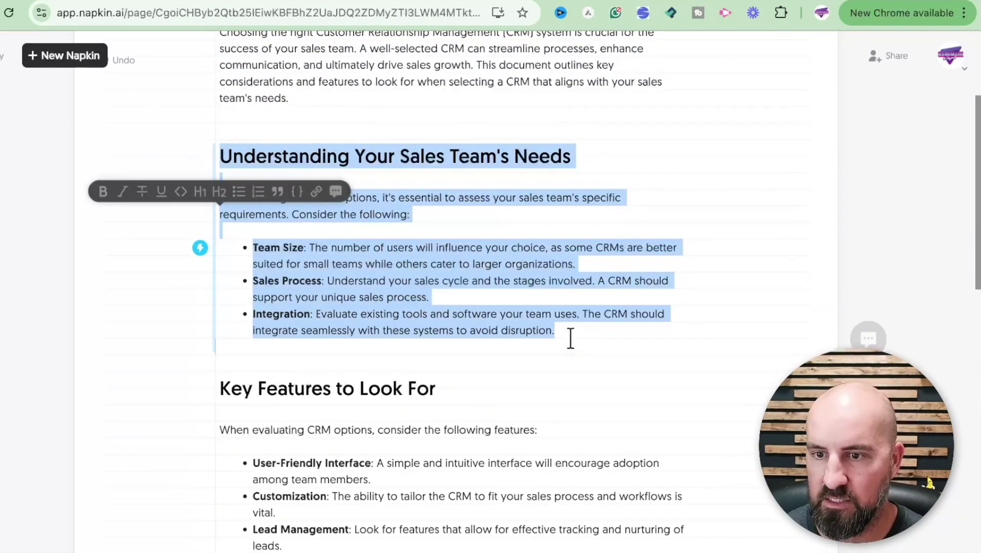
pyautogui.click(199, 248)
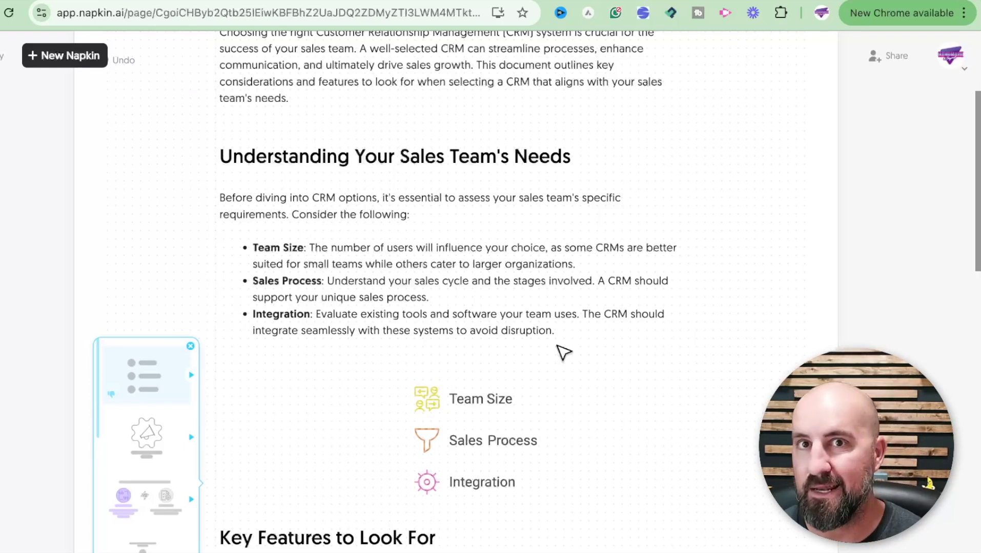
# Preview the visual options: pie chart, concentric circles, comparison, mind map and radial diagram
pyautogui.scroll(-1, 540, 330)
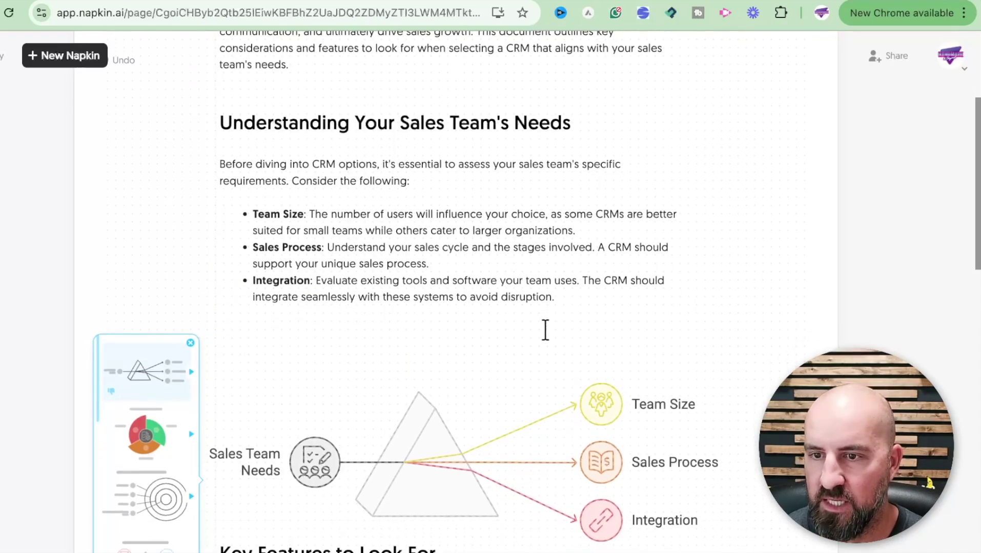
pyautogui.scroll(-1, 469, 251)
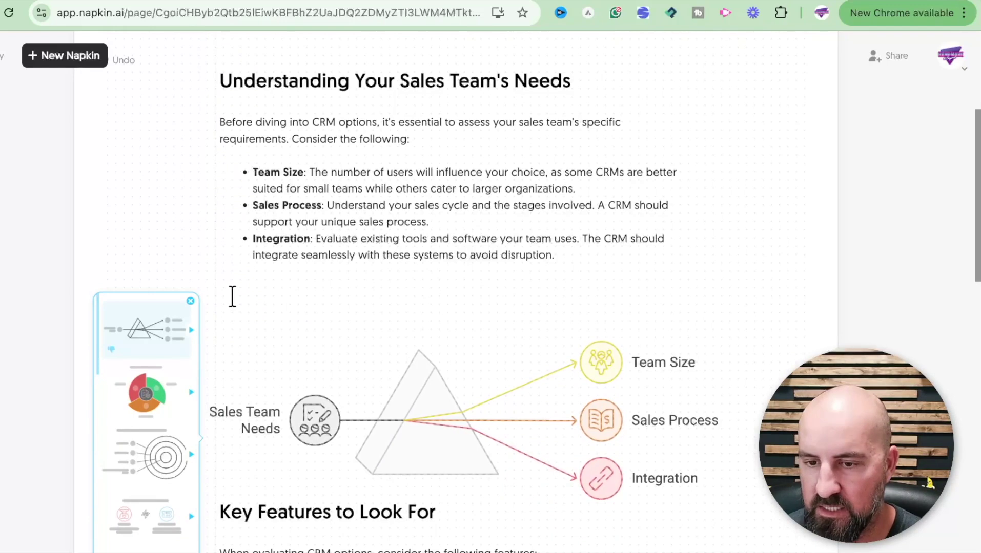
pyautogui.click(147, 392)
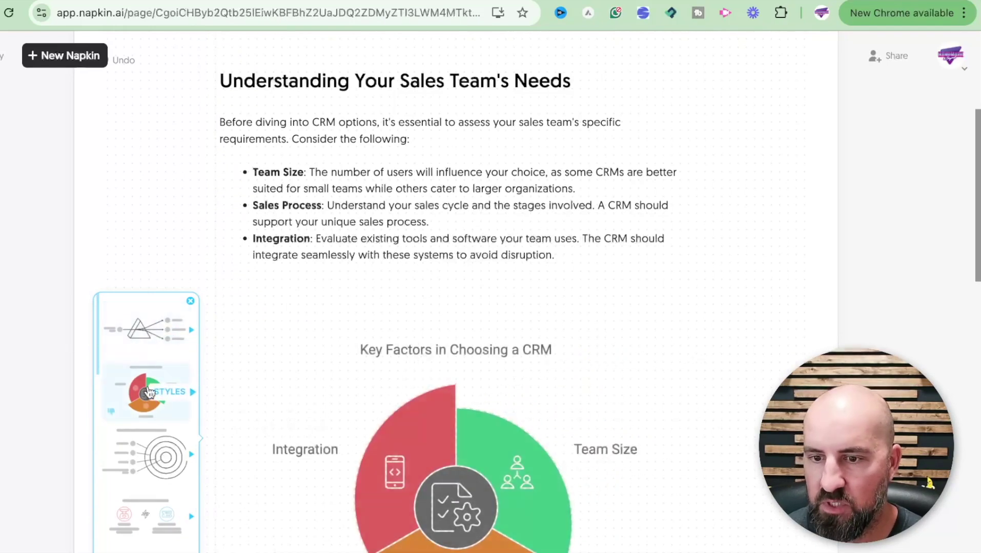
pyautogui.click(152, 445)
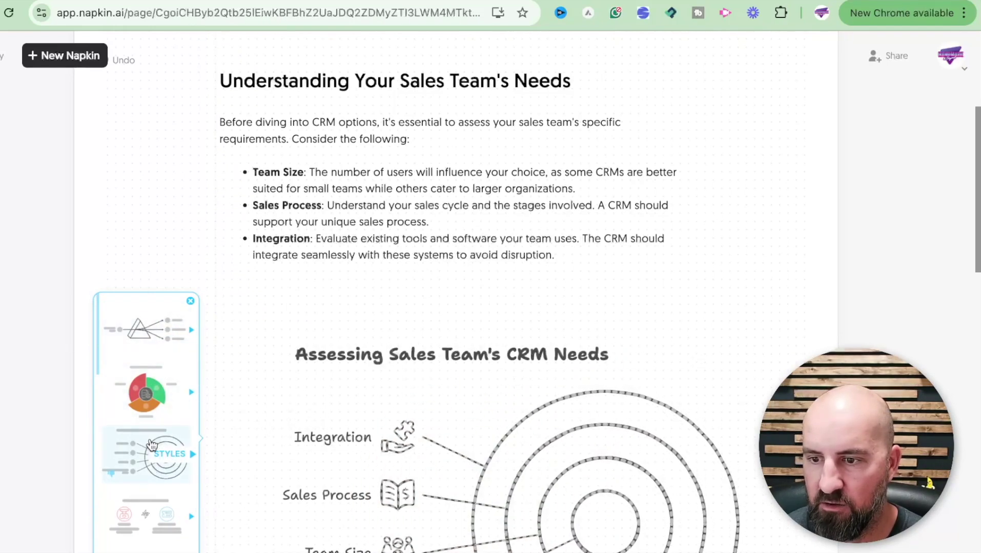
pyautogui.scroll(-1, 150, 454)
pyautogui.click(147, 465)
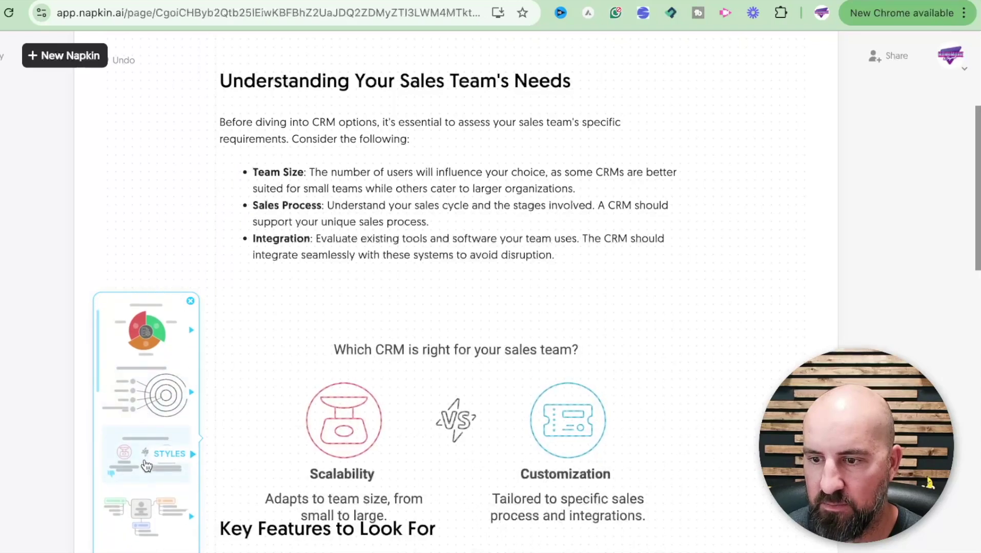
pyautogui.click(147, 502)
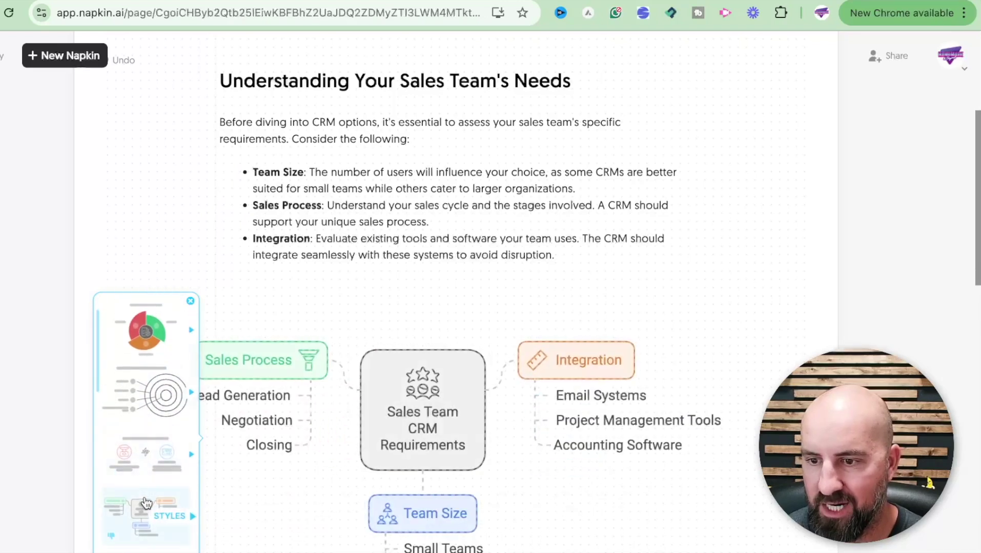
pyautogui.click(148, 547)
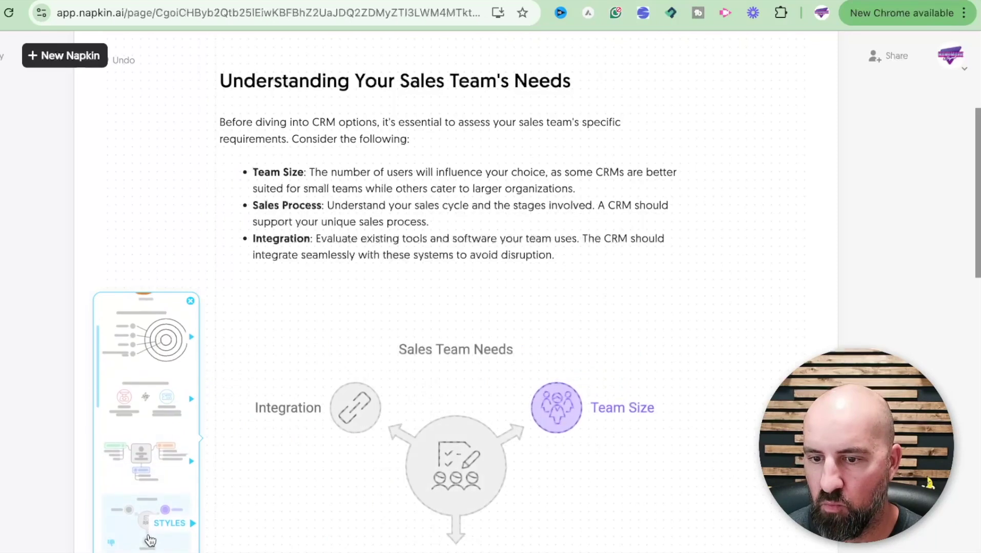
pyautogui.scroll(-2, 144, 534)
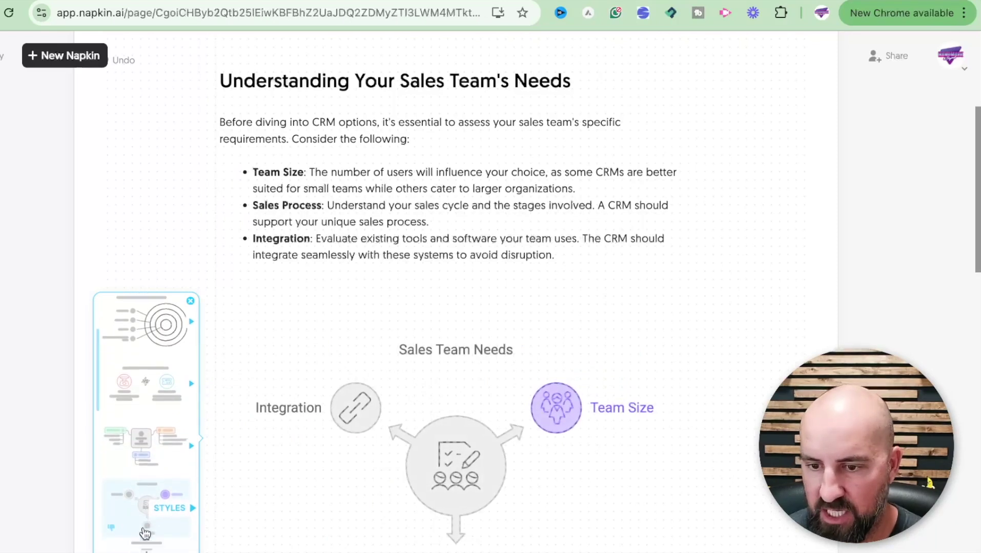
pyautogui.click(144, 534)
pyautogui.click(141, 387)
pyautogui.scroll(3, 141, 388)
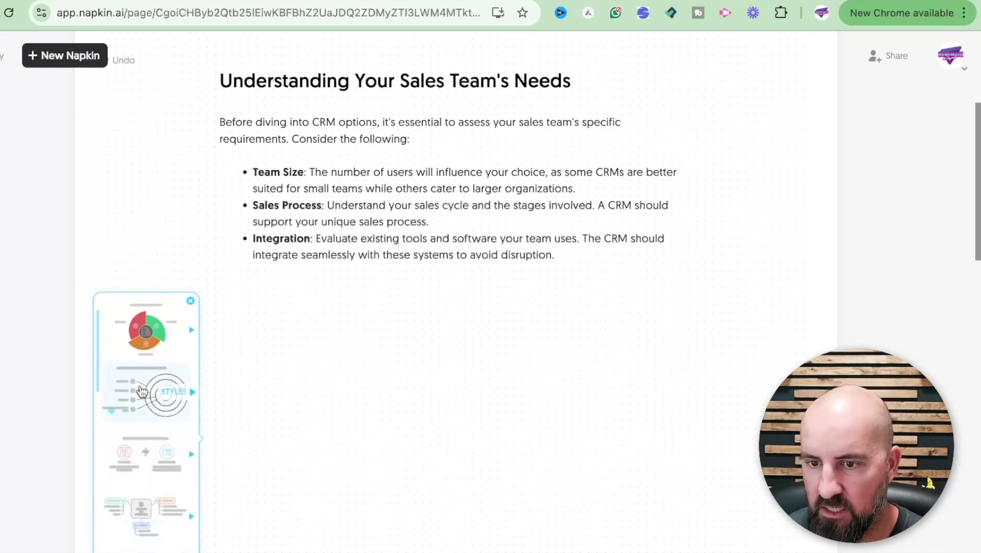
pyautogui.click(144, 330)
# Choose the prism diagram and apply its grey-filled style variant
pyautogui.click(146, 329)
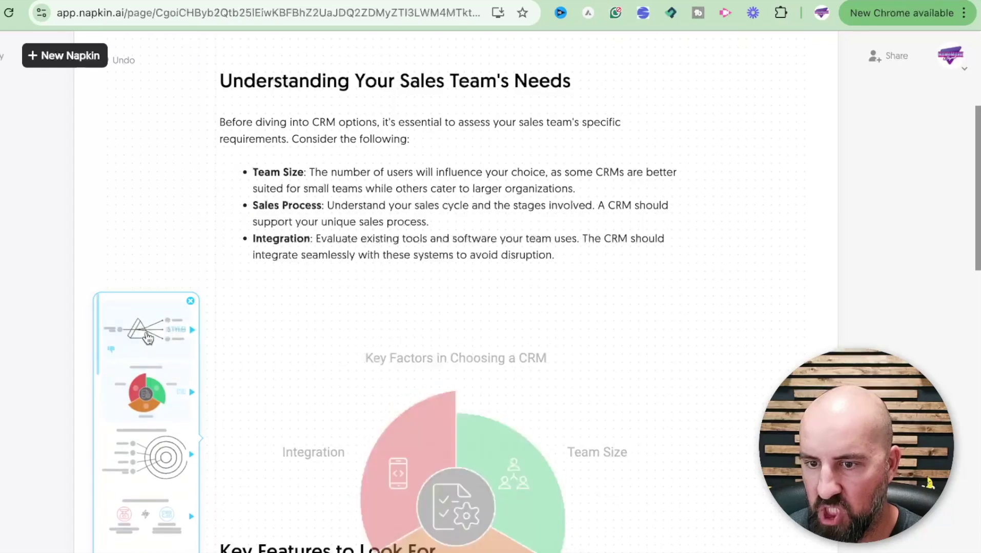
pyautogui.click(150, 329)
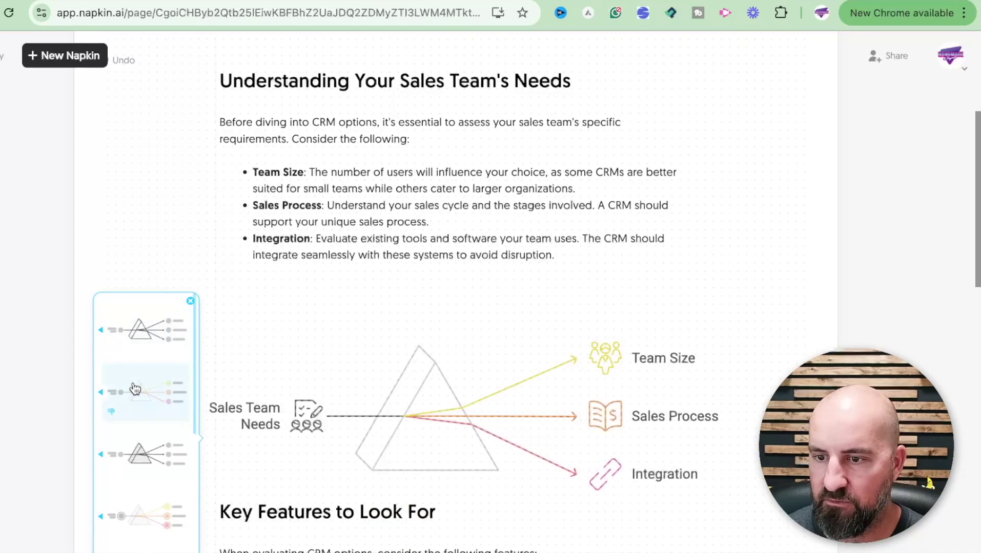
pyautogui.click(133, 458)
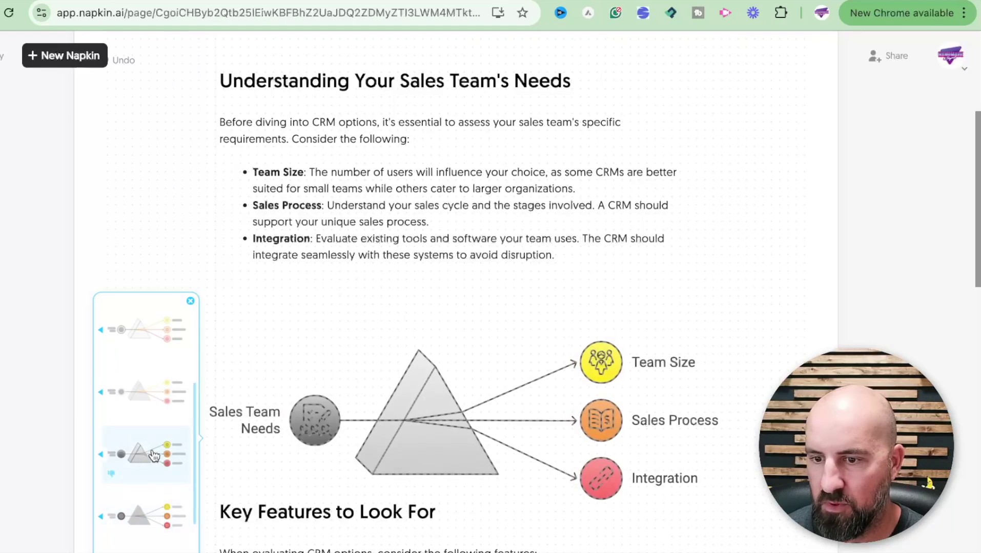
pyautogui.click(155, 452)
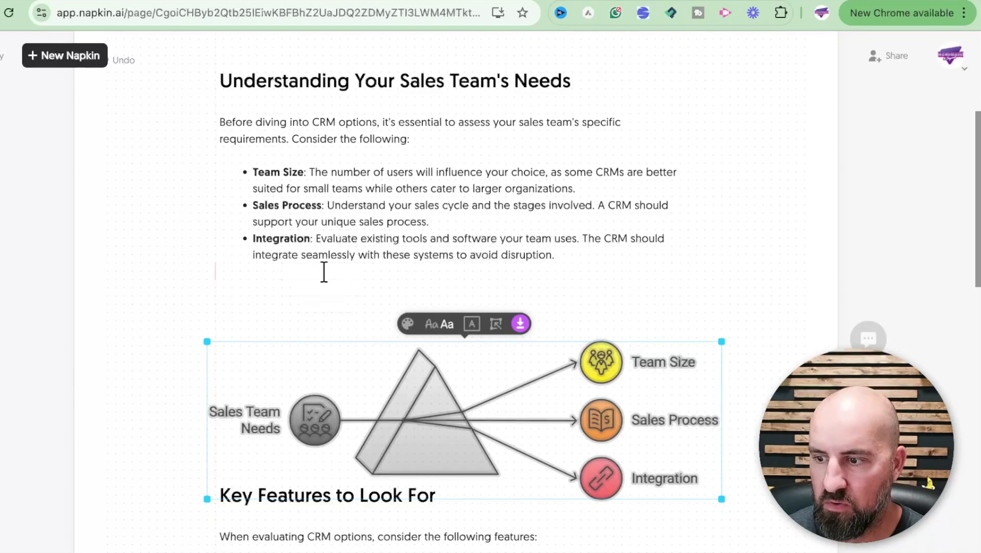
# Export the prism diagram as a PNG, confirm the download, and switch to Journalist AI
pyautogui.click(520, 324)
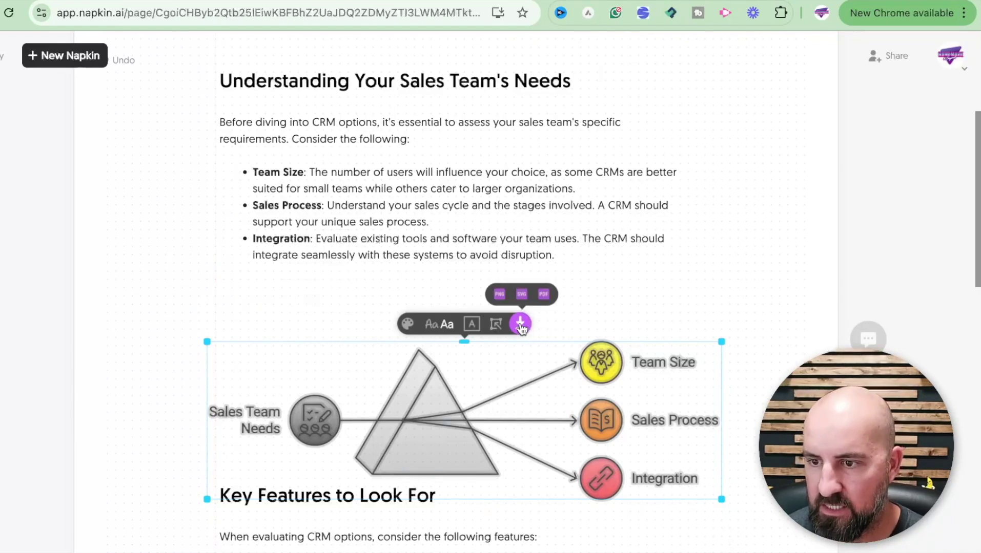
pyautogui.click(500, 302)
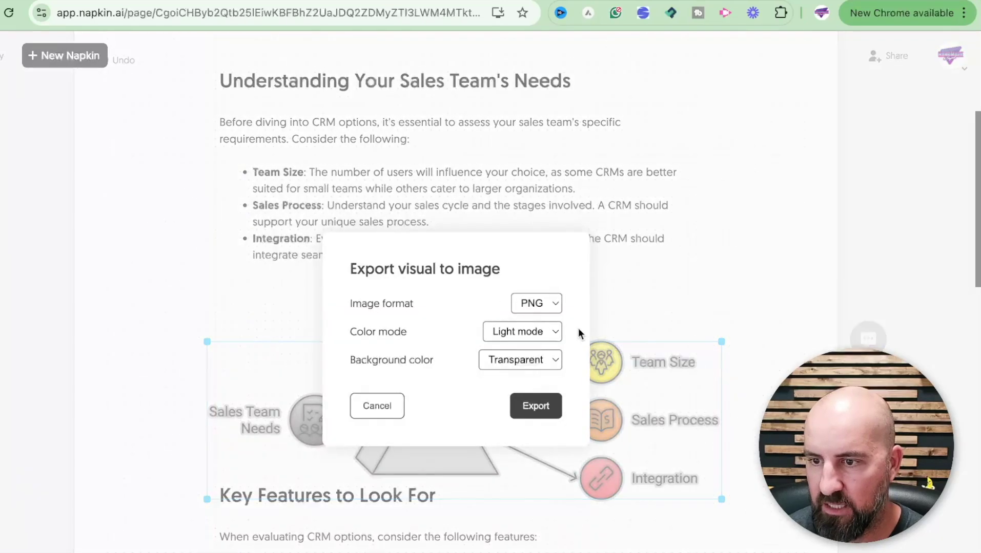
pyautogui.click(557, 409)
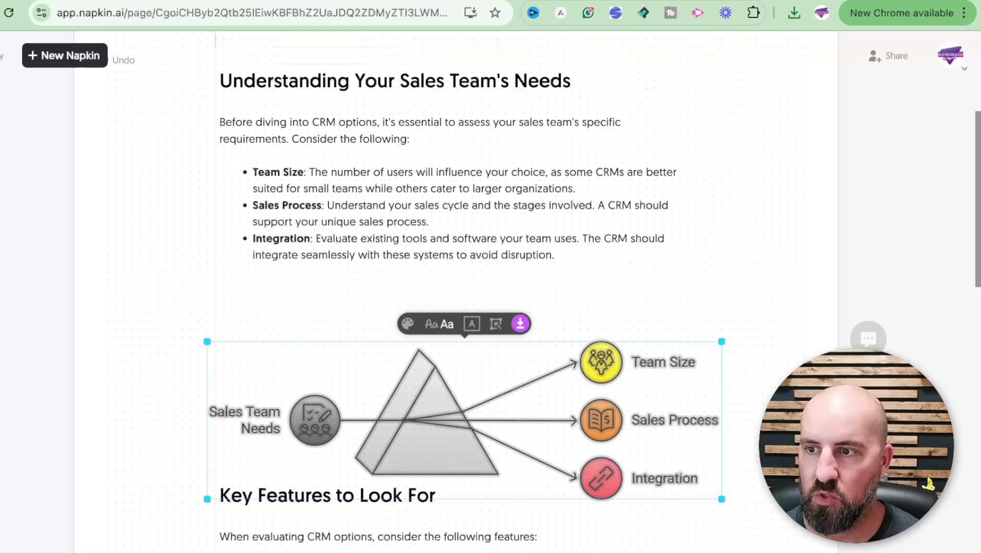
pyautogui.click(794, 14)
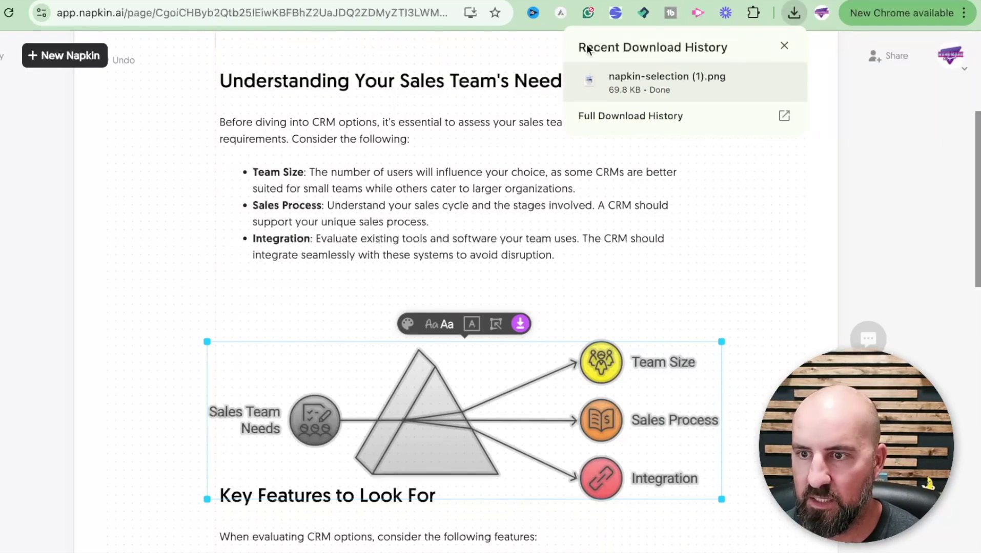
pyautogui.click(487, 1)
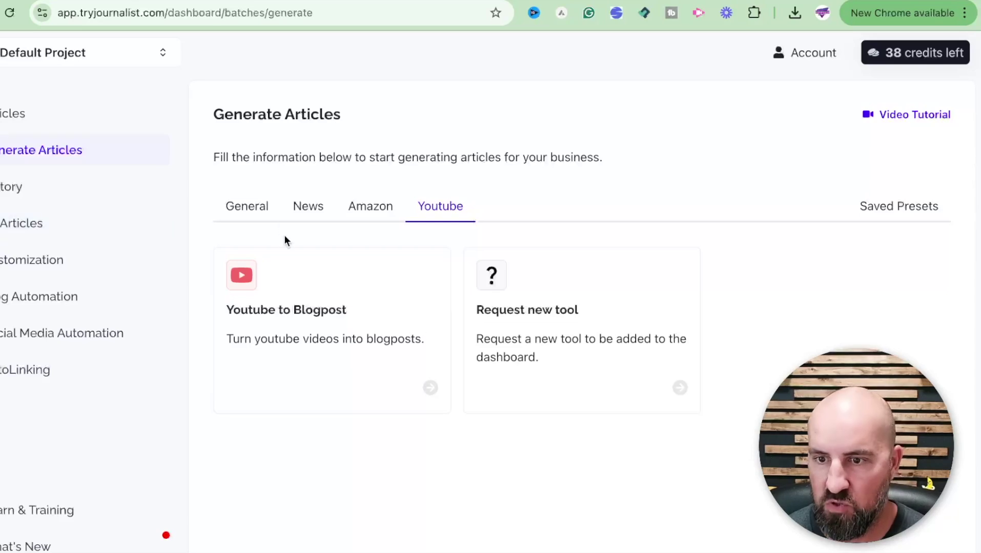
# Open the General SEO Article form and set its generation mode to Keywords
pyautogui.click(370, 209)
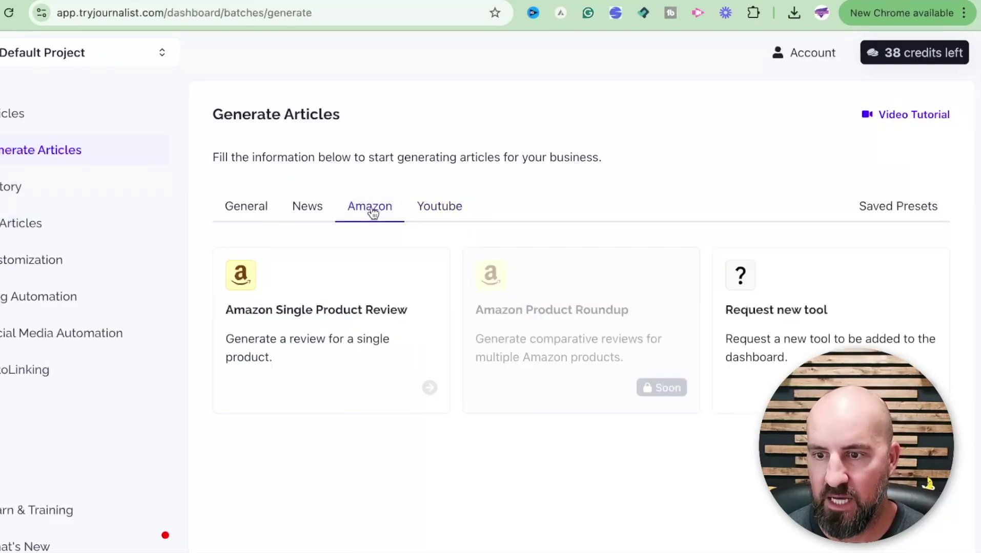
pyautogui.click(265, 209)
pyautogui.click(337, 307)
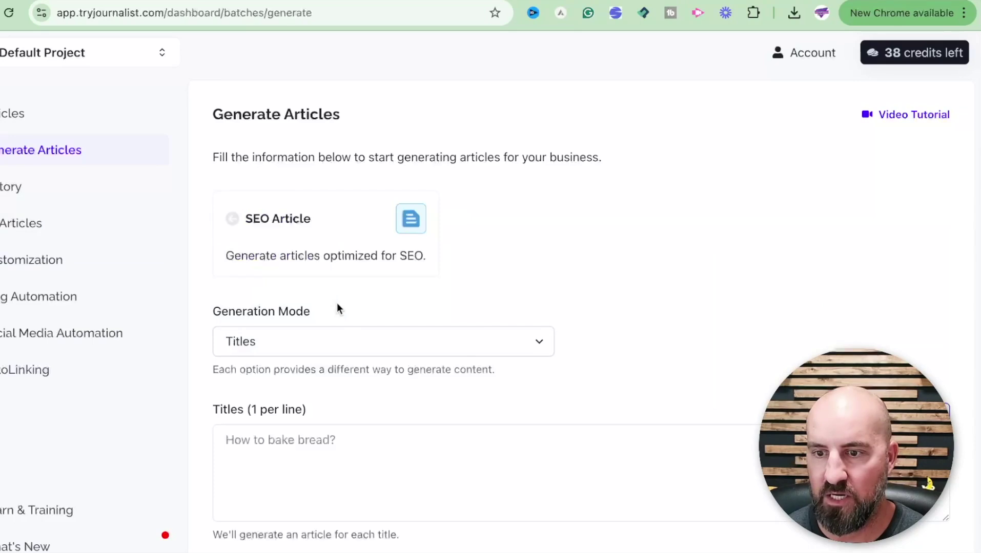
pyautogui.scroll(-1, 346, 303)
pyautogui.click(331, 297)
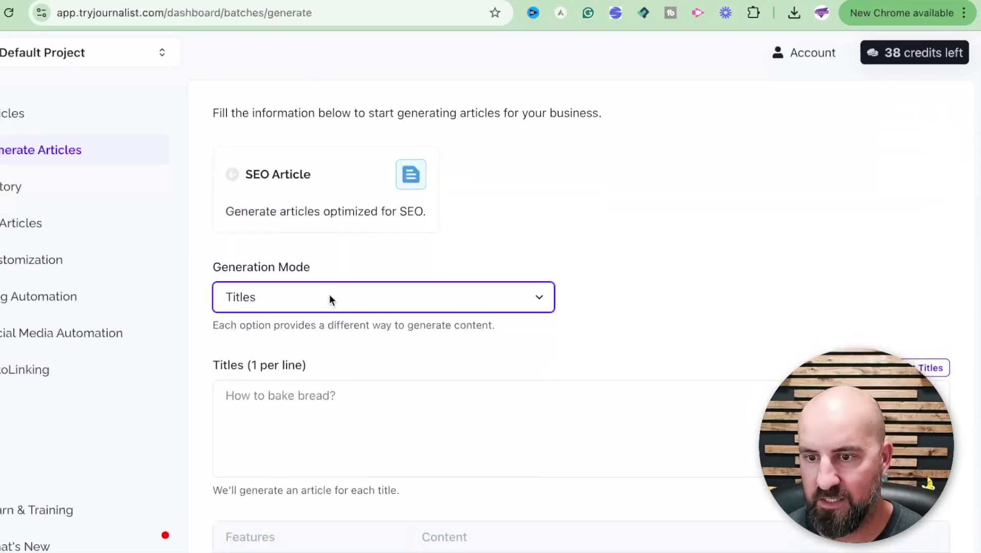
pyautogui.click(320, 321)
pyautogui.scroll(-1, 380, 334)
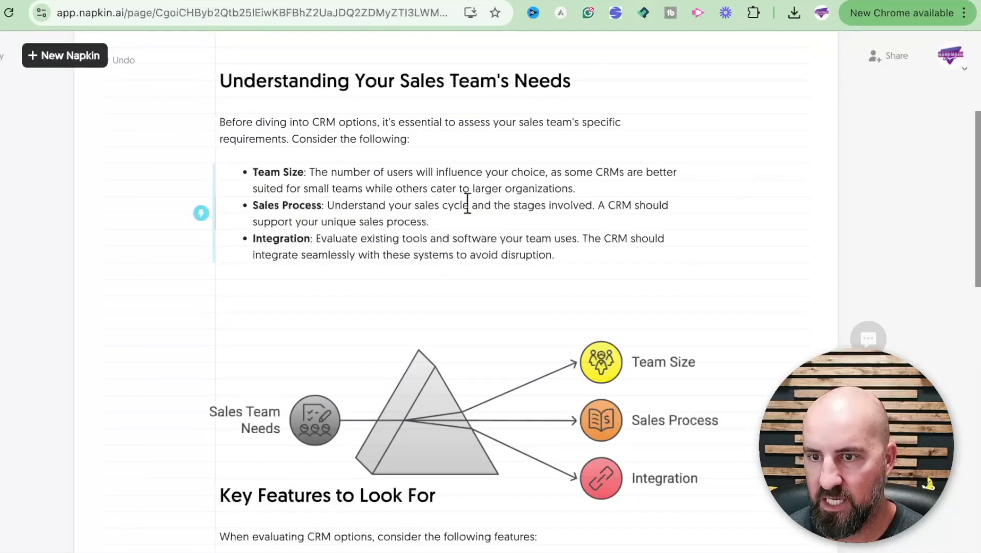
# Select the Understanding Your Sales Team's Needs text, from the last bullet up to the heading
pyautogui.doubleClick(563, 80)
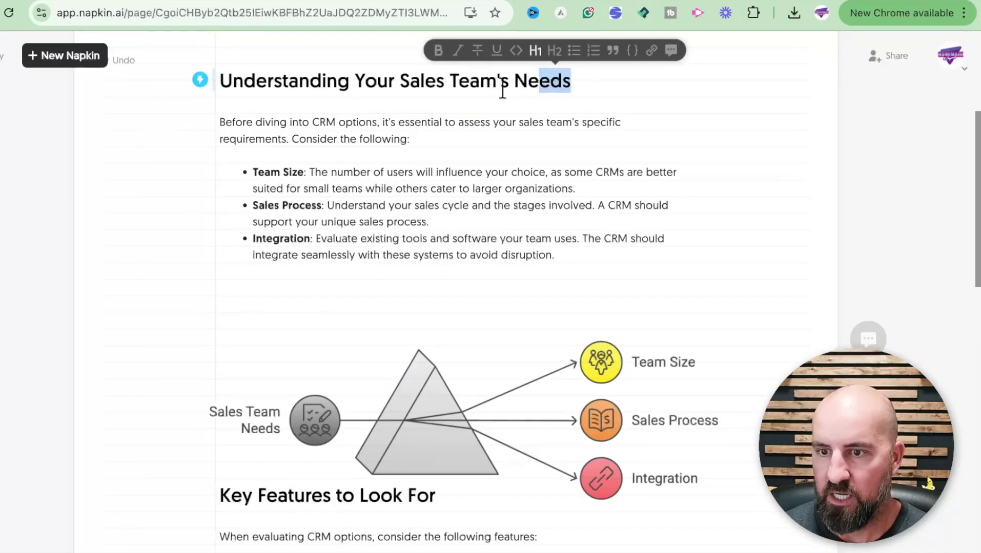
pyautogui.click(298, 136)
pyautogui.click(413, 138)
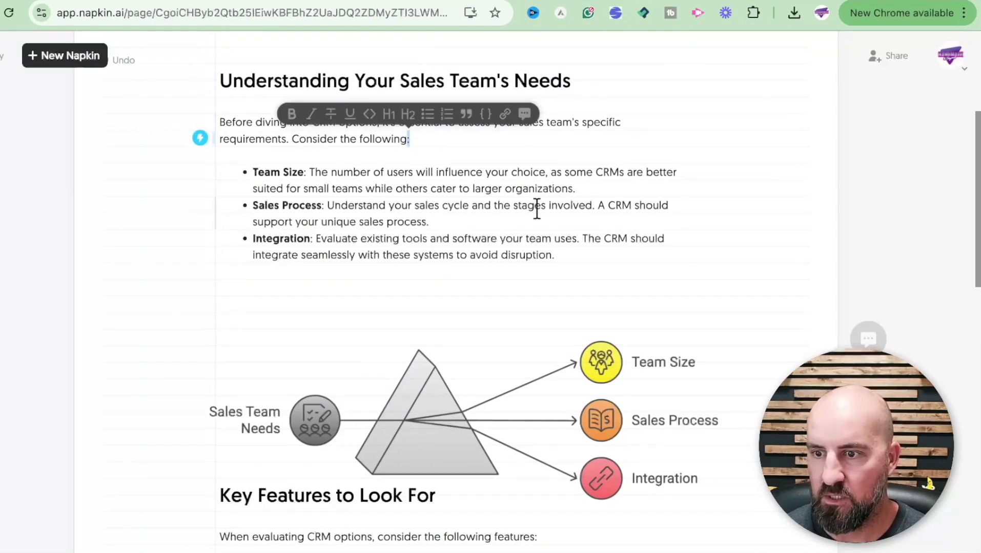
pyautogui.click(556, 255)
pyautogui.moveTo(557, 255); pyautogui.dragTo(211, 91)
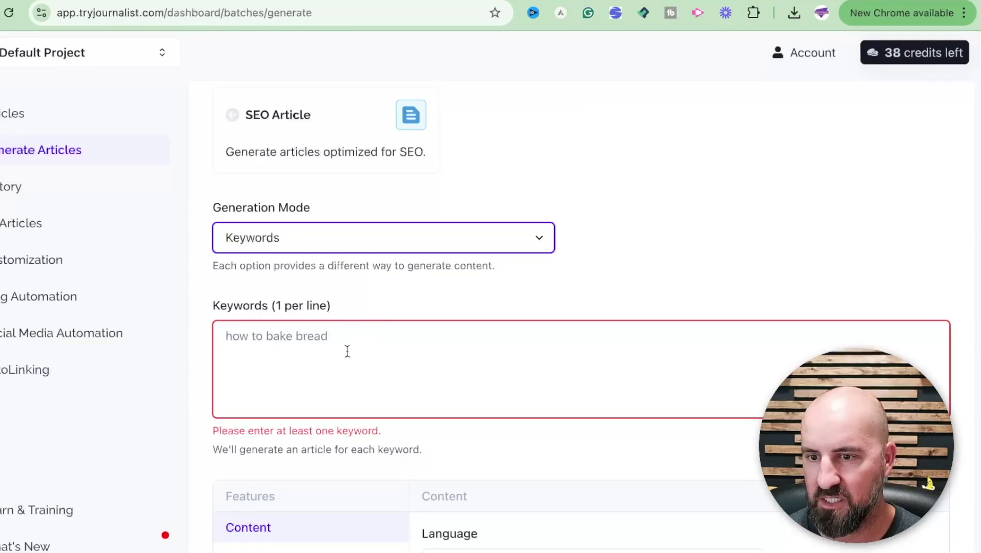
# Switch generation mode to Description and paste the copied section text as the Context Description
pyautogui.click(333, 254)
pyautogui.click(301, 342)
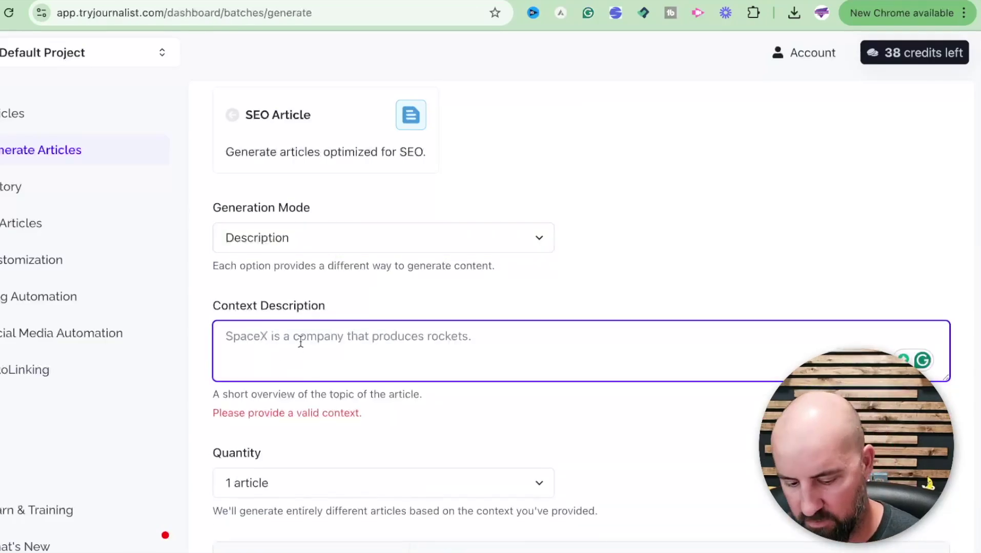
pyautogui.press('super+v')
pyautogui.scroll(5, 350, 348)
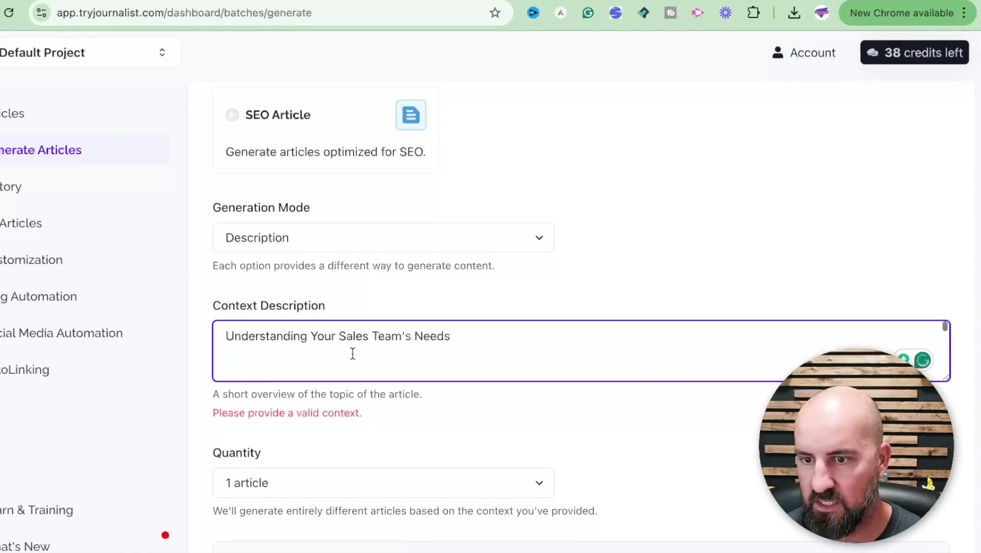
pyautogui.scroll(-8, 351, 356)
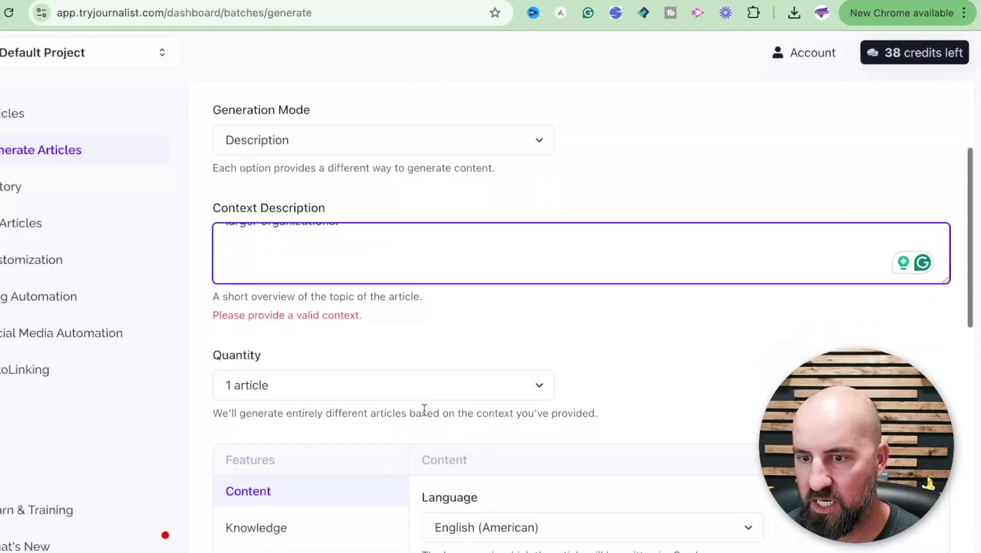
pyautogui.scroll(3, 425, 408)
pyautogui.scroll(-2, 418, 393)
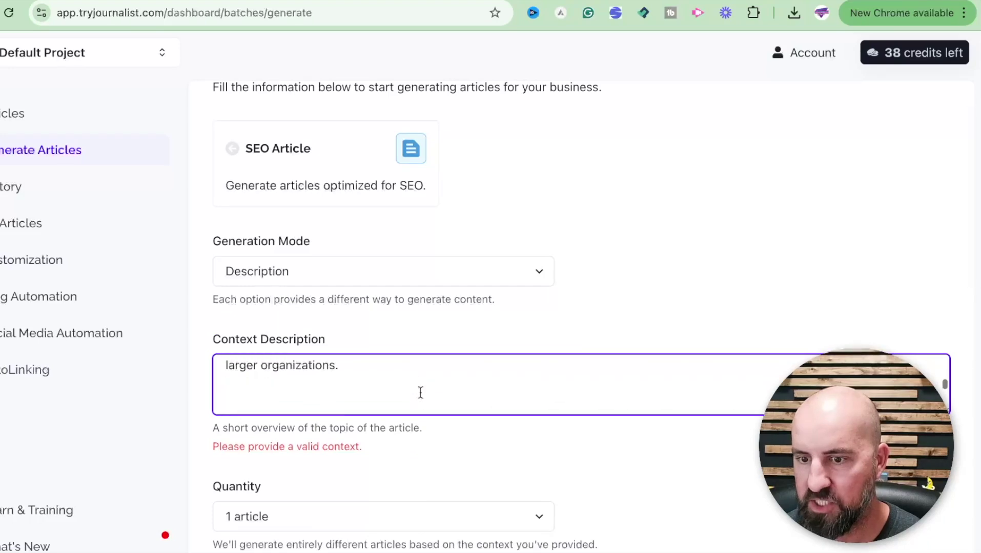
pyautogui.scroll(-7, 437, 495)
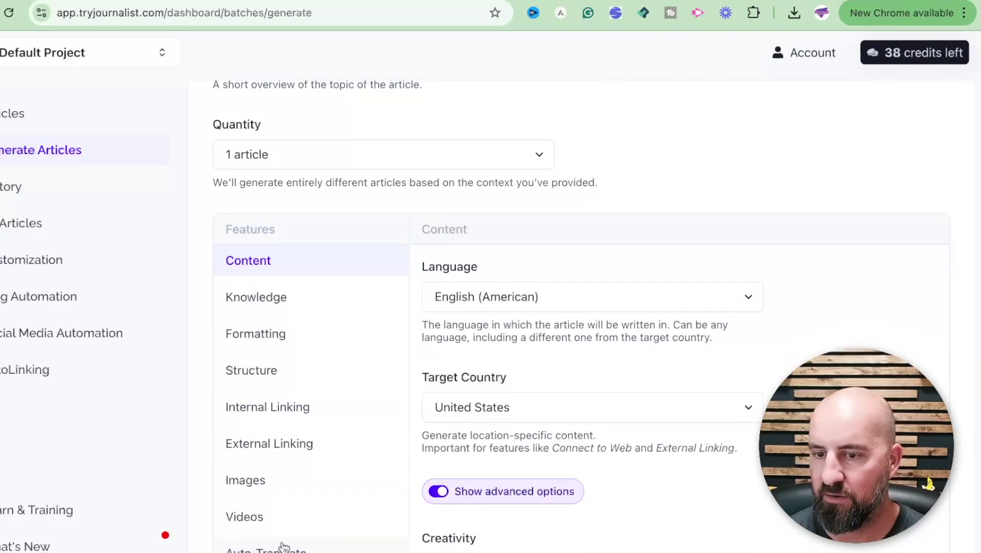
# Review the Videos and Images feature settings of the SEO Article form
pyautogui.click(308, 528)
pyautogui.scroll(-2, 446, 534)
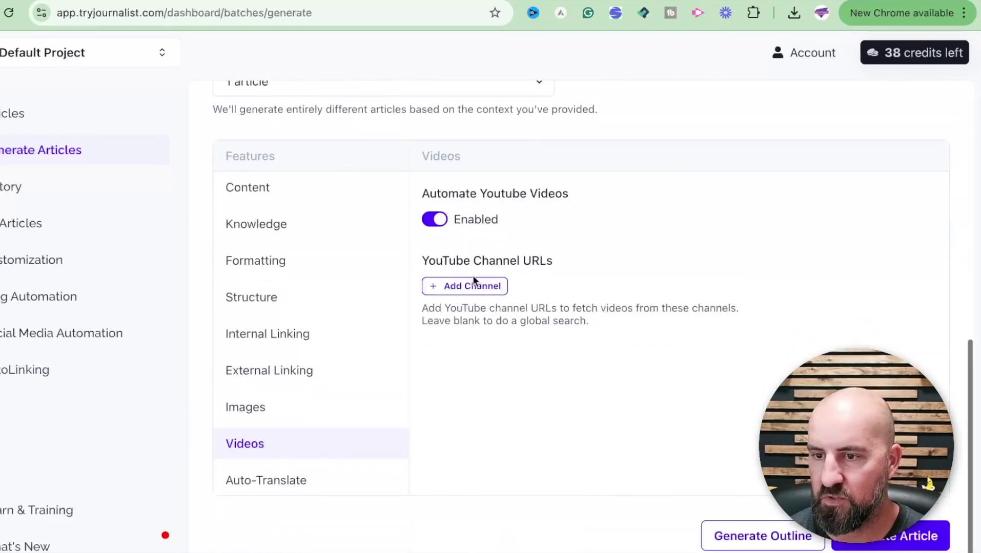
pyautogui.click(266, 418)
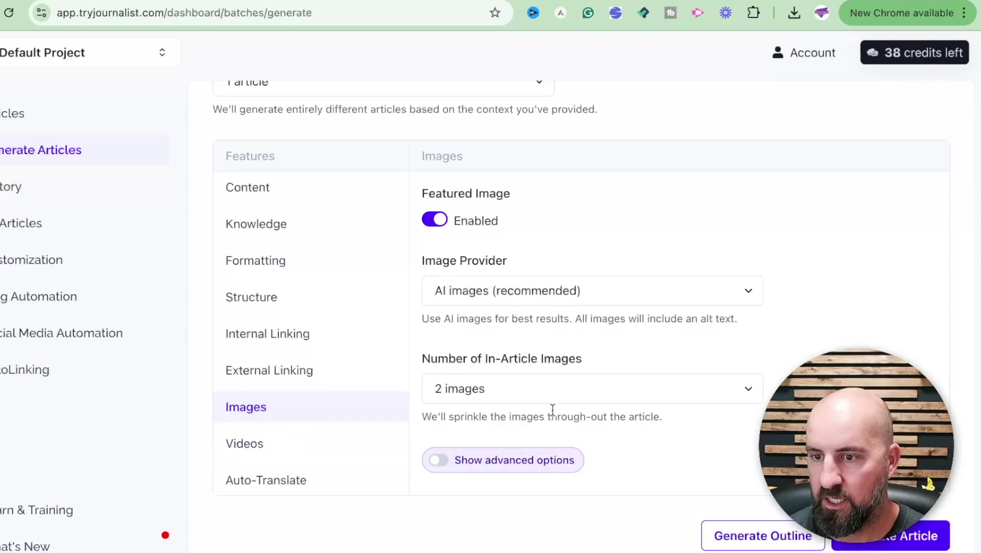
pyautogui.scroll(2, 334, 366)
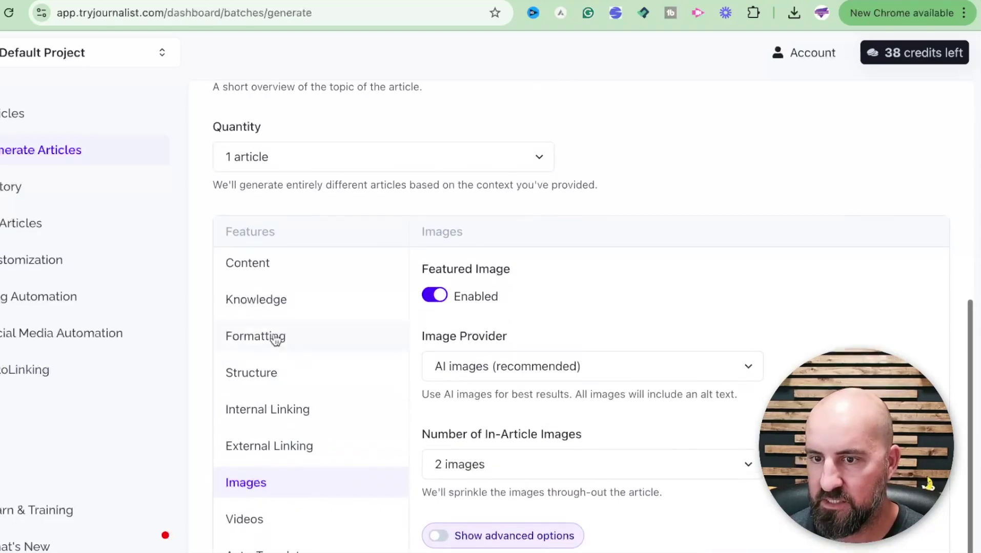
pyautogui.scroll(10, 272, 354)
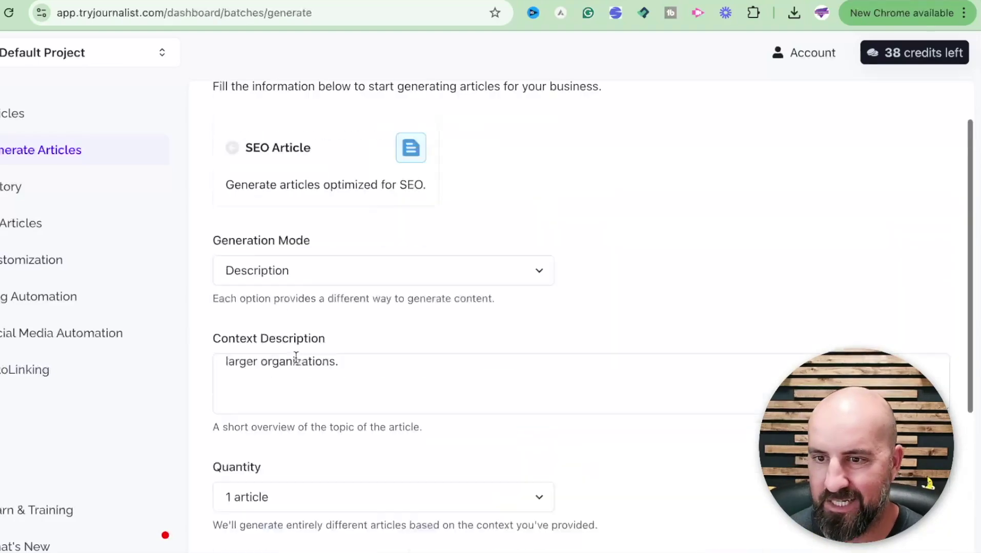
pyautogui.scroll(-12, 369, 456)
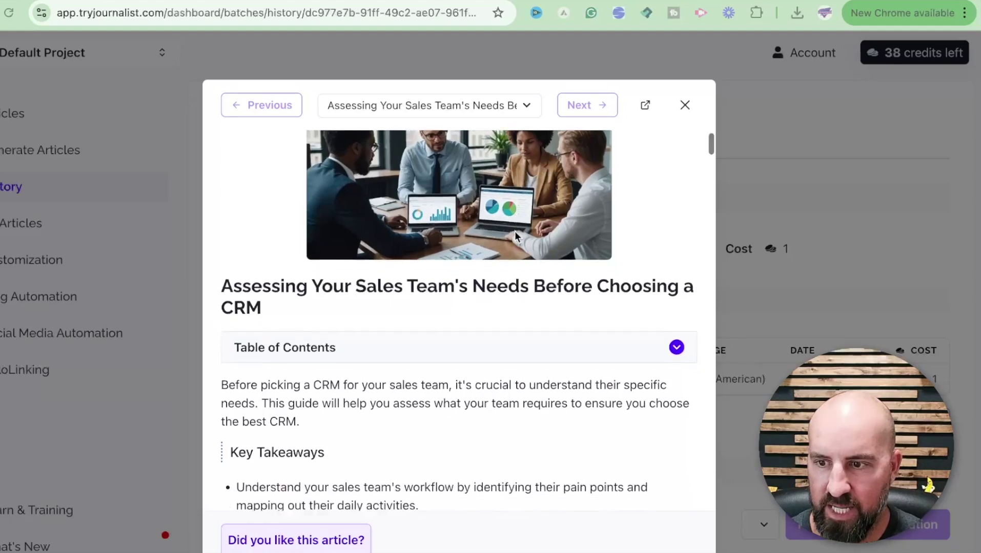
# Scroll through the generated article preview to read it
pyautogui.scroll(-6, 521, 245)
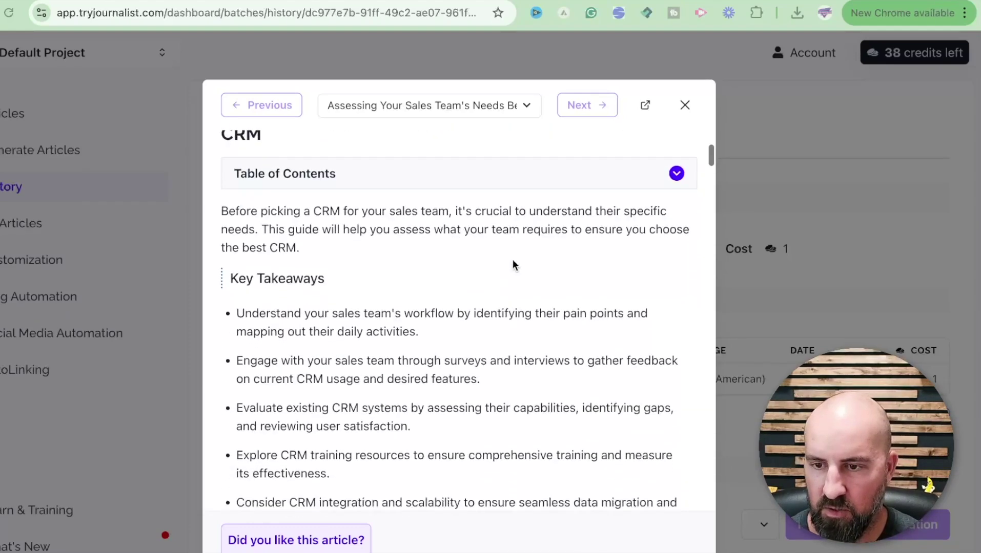
pyautogui.scroll(-5, 503, 268)
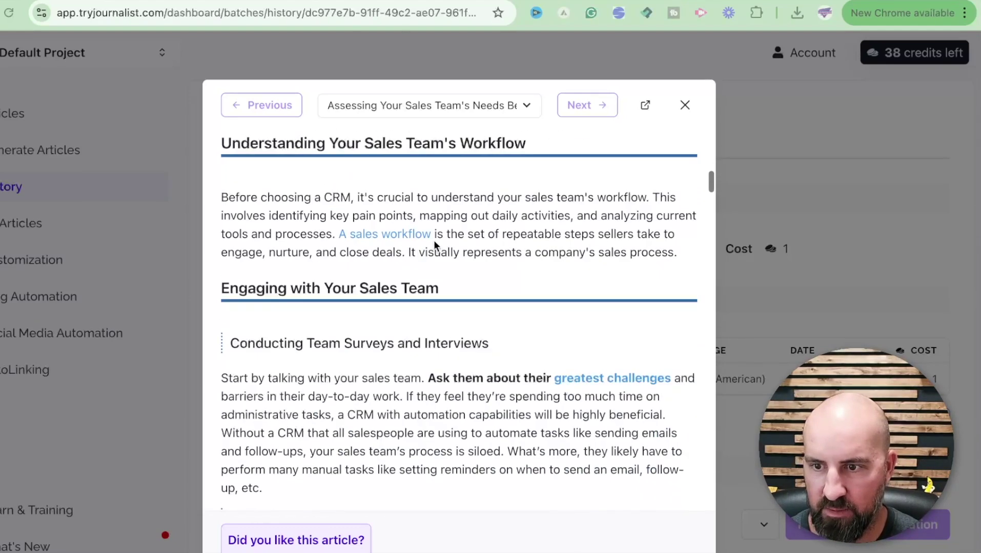
pyautogui.scroll(-1, 547, 368)
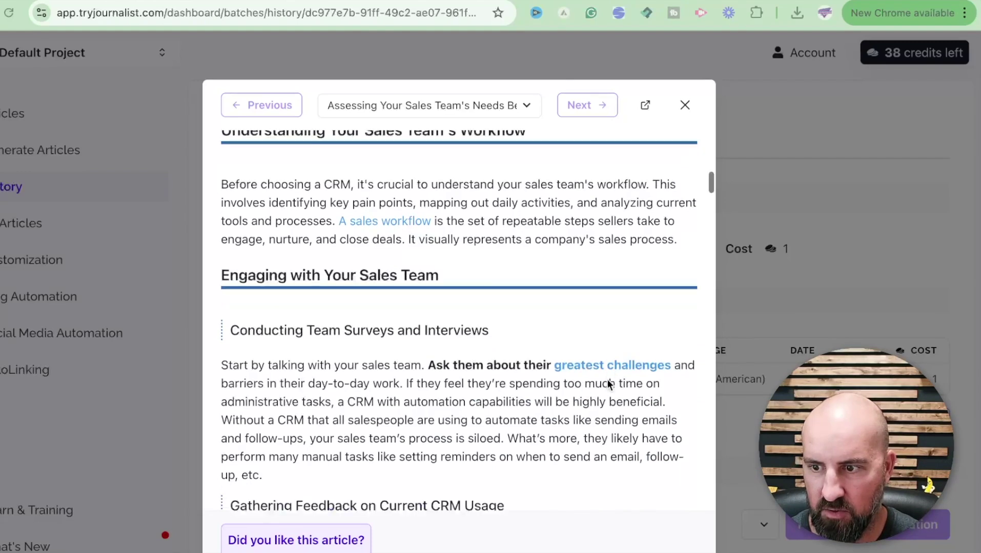
pyautogui.scroll(-13, 458, 320)
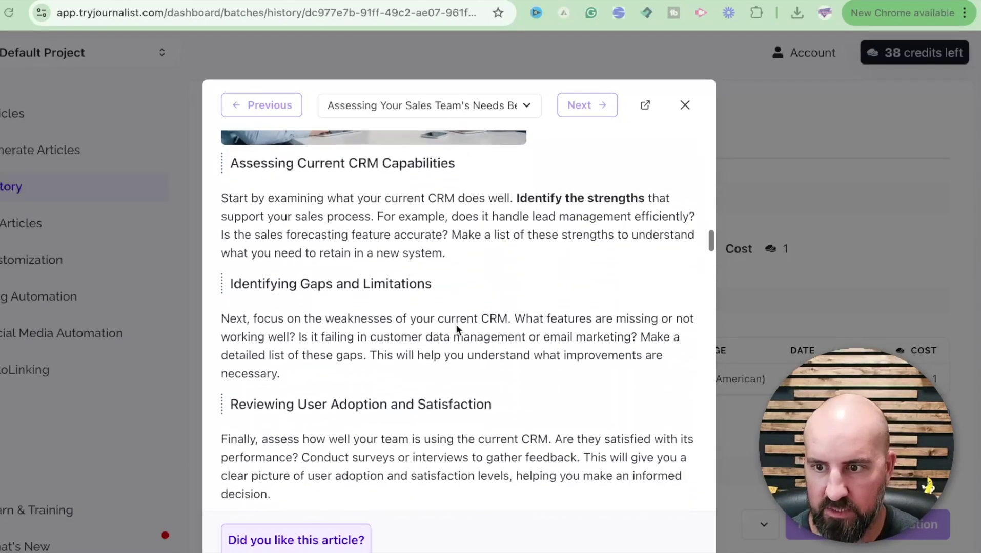
pyautogui.scroll(-4, 457, 324)
pyautogui.scroll(5, 503, 315)
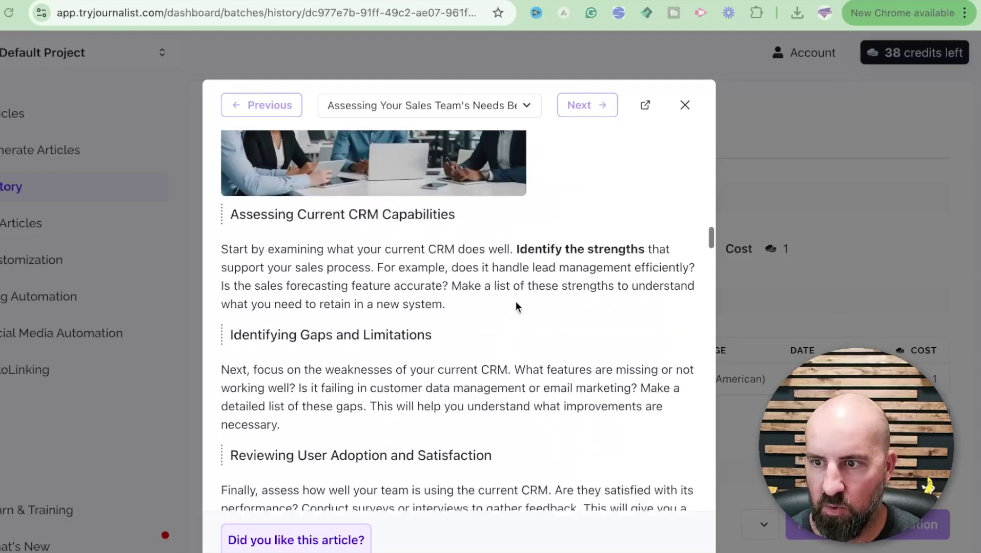
pyautogui.scroll(2, 515, 306)
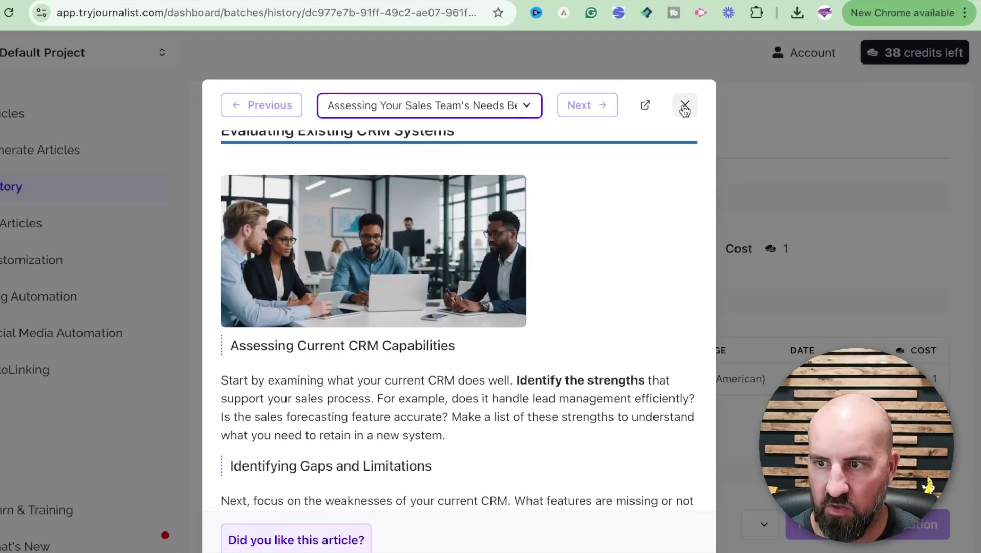
# Close the preview, open the full article page, and create an editable revision with Edit with AI
pyautogui.click(684, 105)
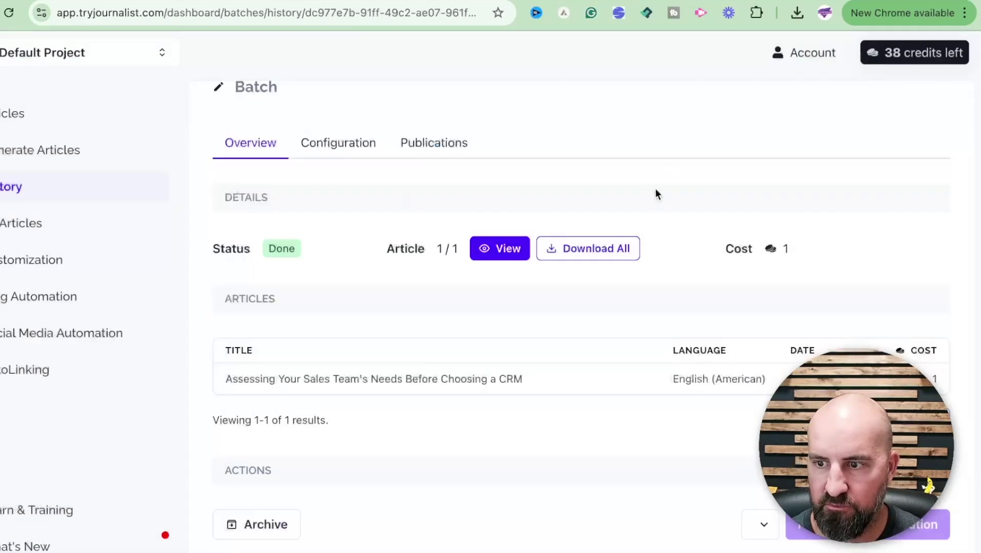
pyautogui.click(554, 391)
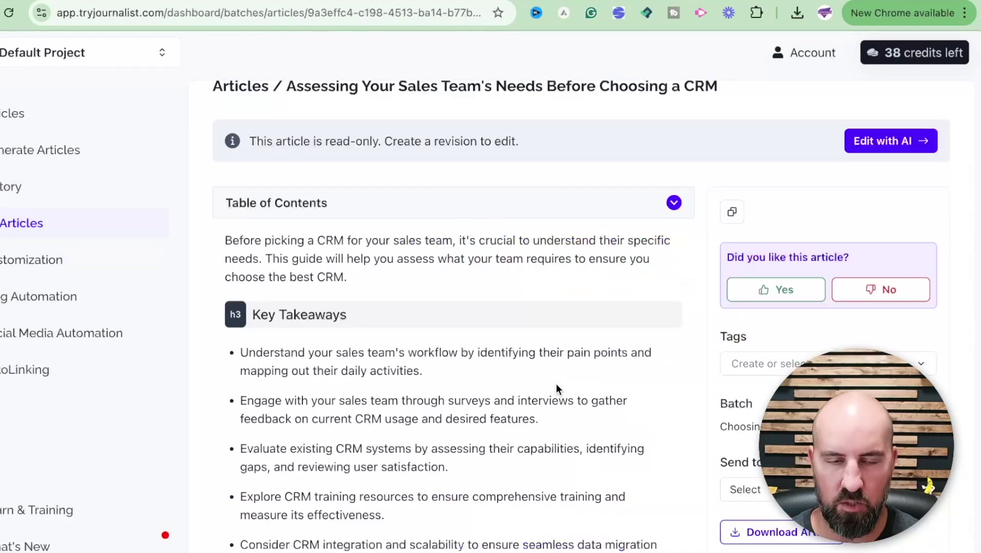
pyautogui.click(854, 143)
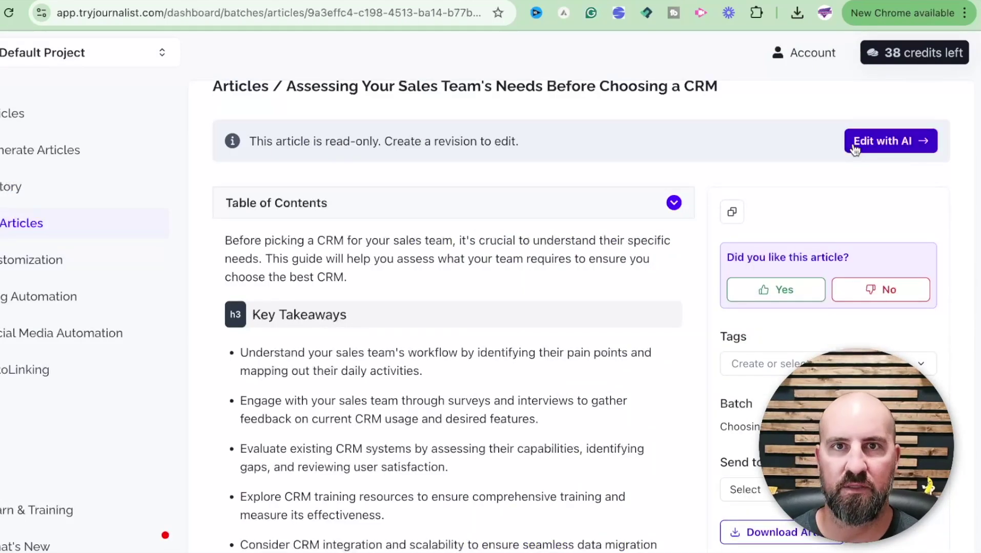
# Check the rewrite options on intro text, then place the caret after the last Key Takeaways bullet
pyautogui.moveTo(377, 265); pyautogui.dragTo(226, 221)
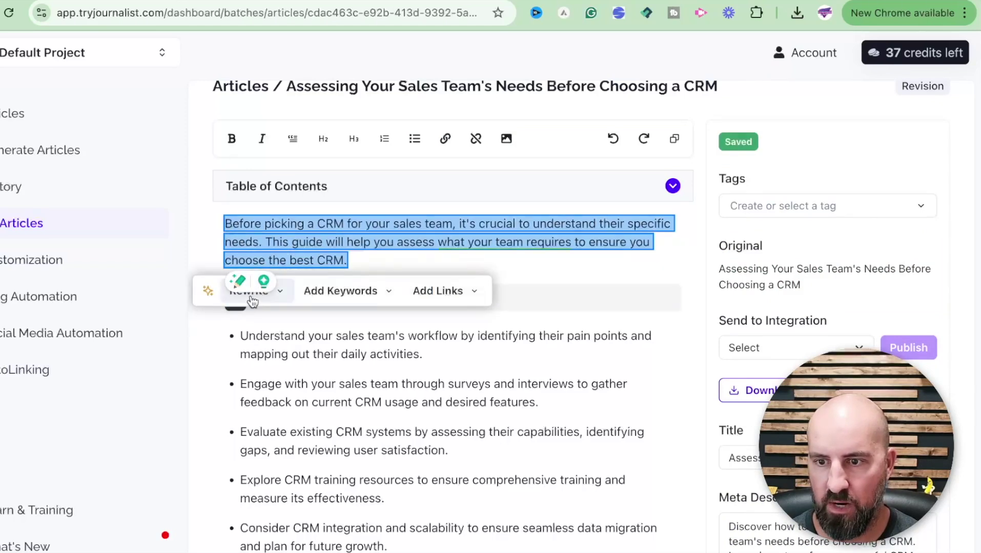
pyautogui.click(251, 299)
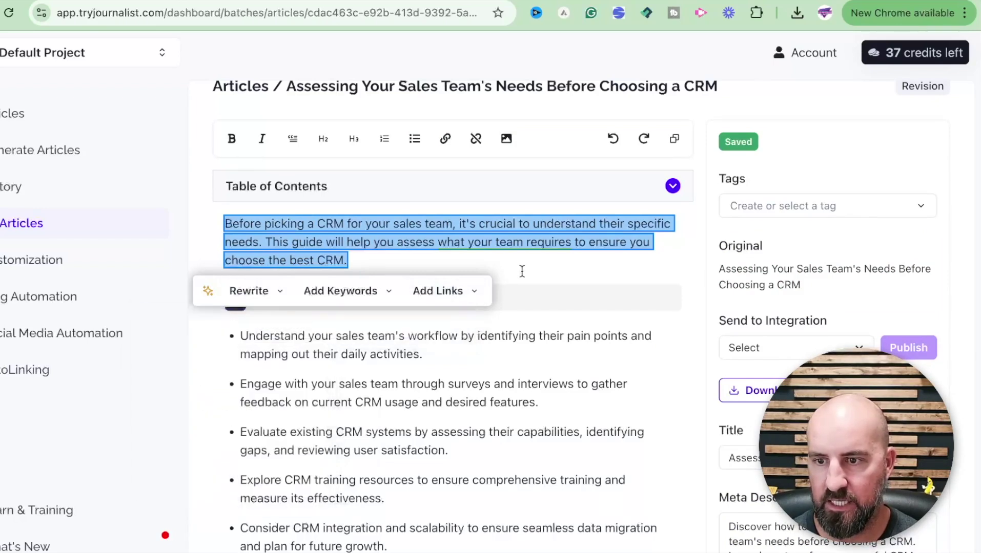
pyautogui.click(573, 436)
pyautogui.scroll(-3, 573, 436)
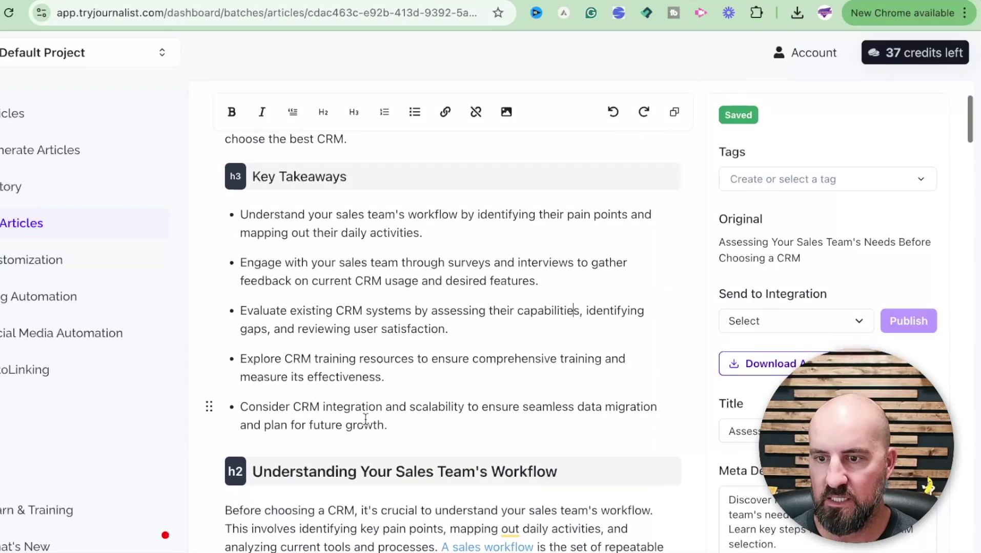
pyautogui.click(443, 430)
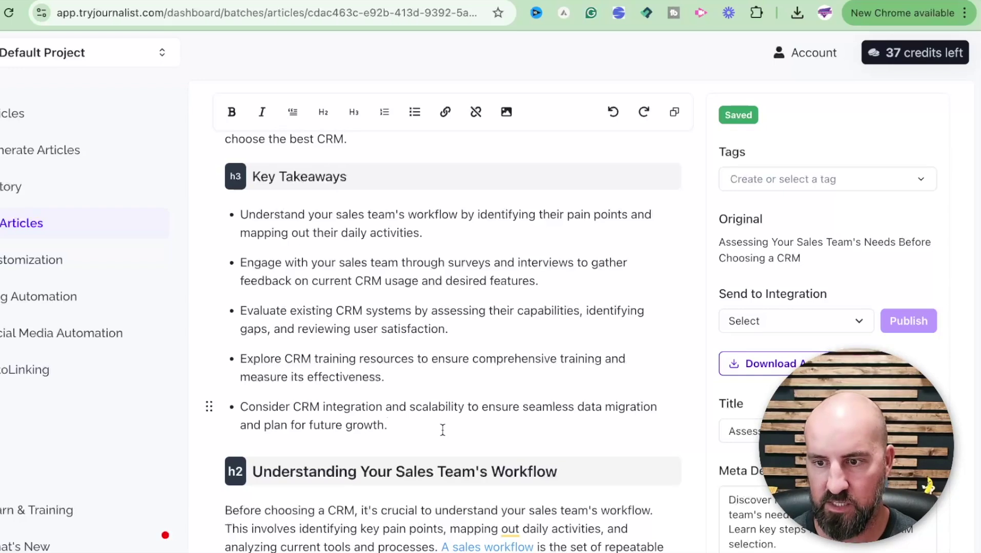
# Insert an image placeholder on a new line below the Key Takeaways list
pyautogui.press('Return')
pyautogui.press('Return')
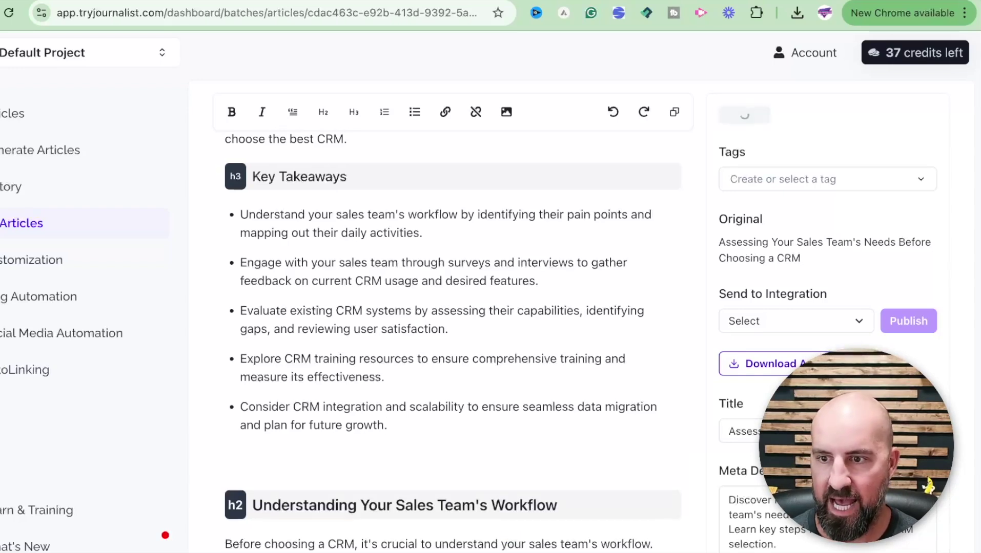
pyautogui.click(506, 112)
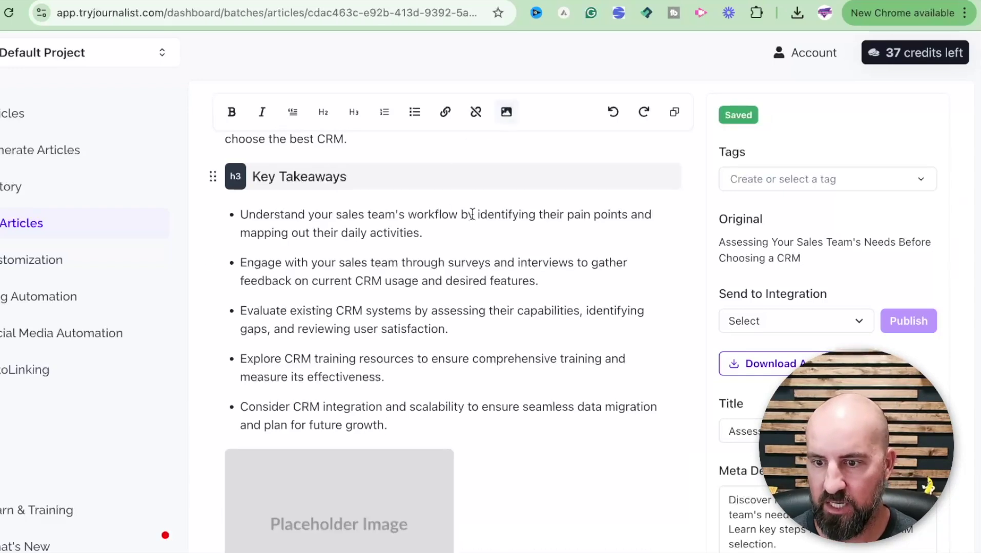
pyautogui.moveTo(339, 536)
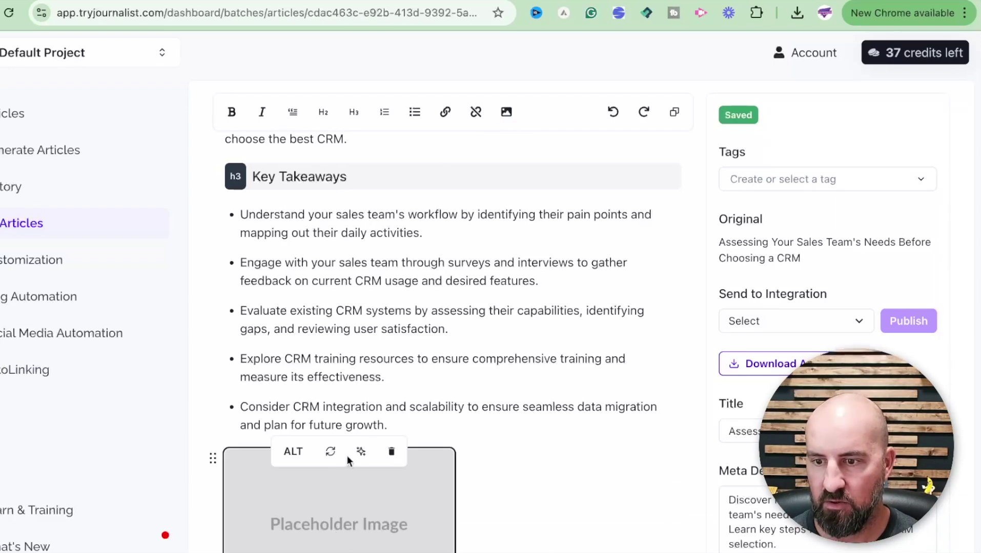
pyautogui.click(362, 453)
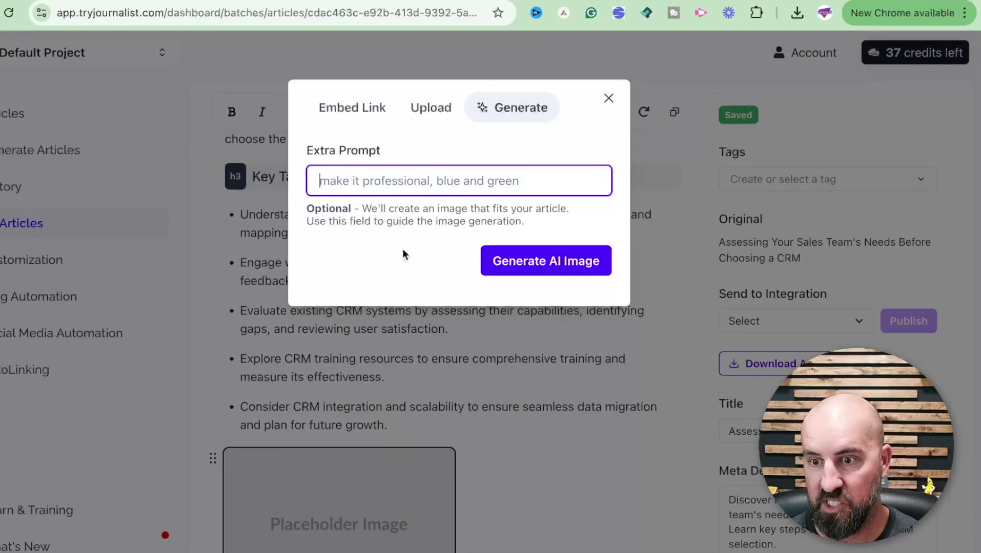
# Upload napkin-selection (1).png from the computer into the image placeholder
pyautogui.click(410, 109)
pyautogui.click(365, 165)
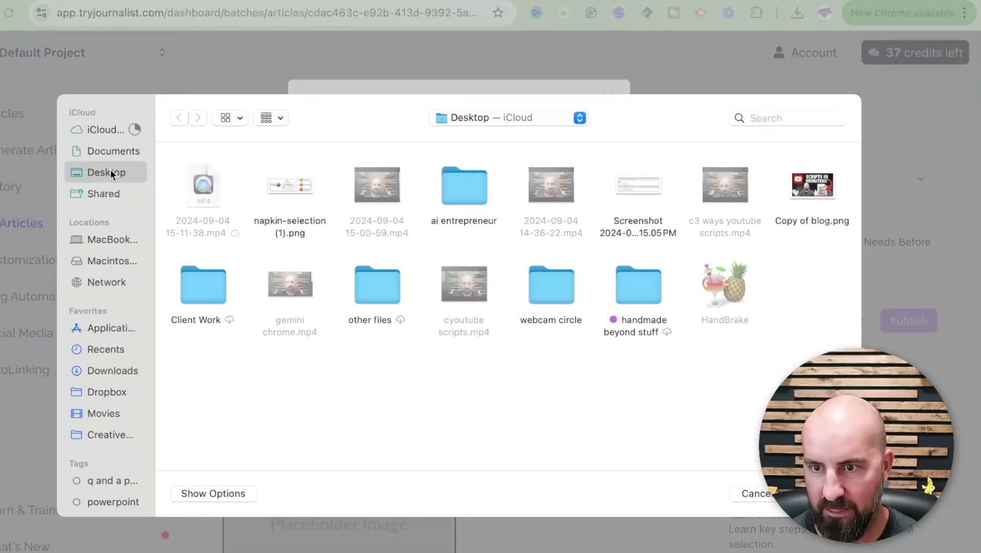
pyautogui.doubleClick(280, 194)
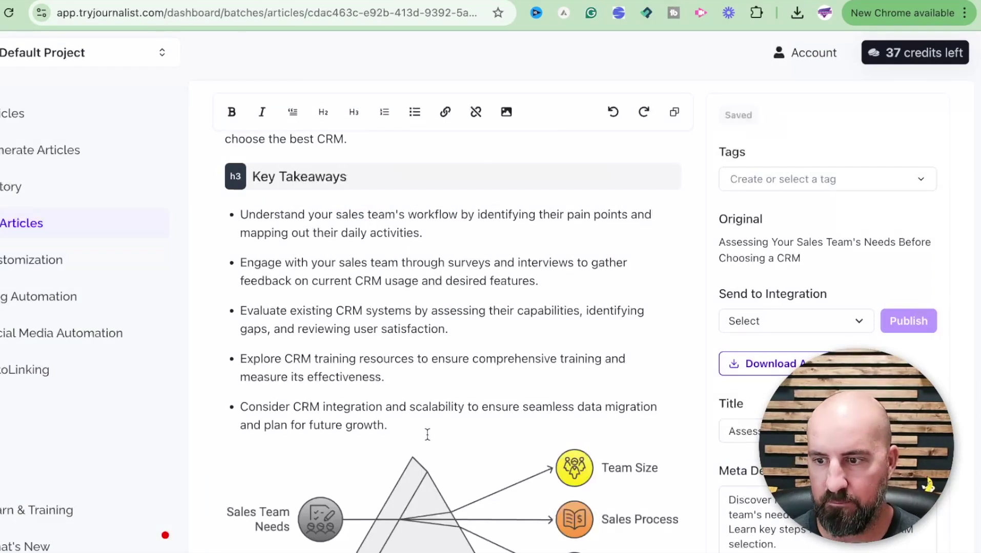
# Scroll the article to check the prism diagram (Team Size, Sales Process, Integration) above the workflow section
pyautogui.scroll(-2, 415, 425)
pyautogui.scroll(-2, 359, 400)
pyautogui.scroll(4, 359, 389)
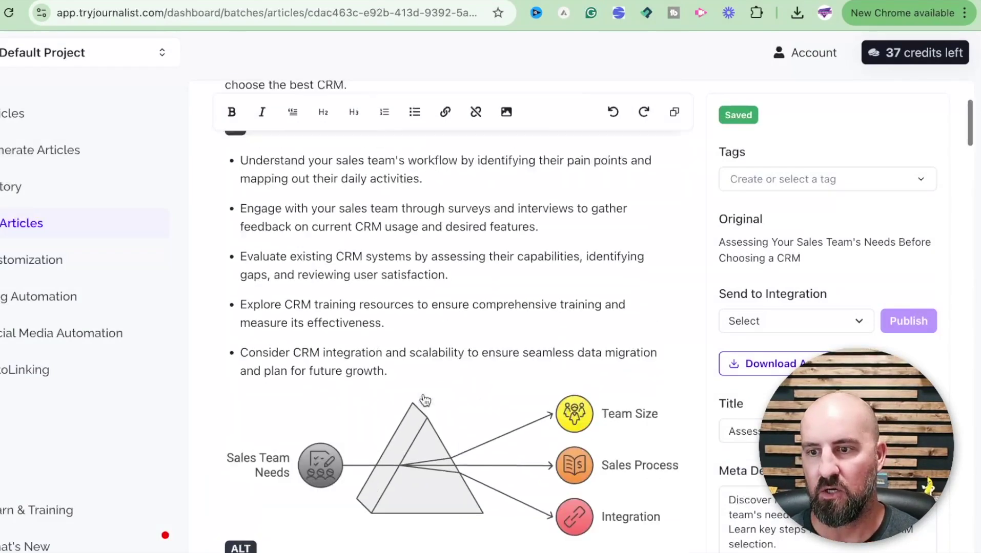
pyautogui.scroll(-5, 425, 394)
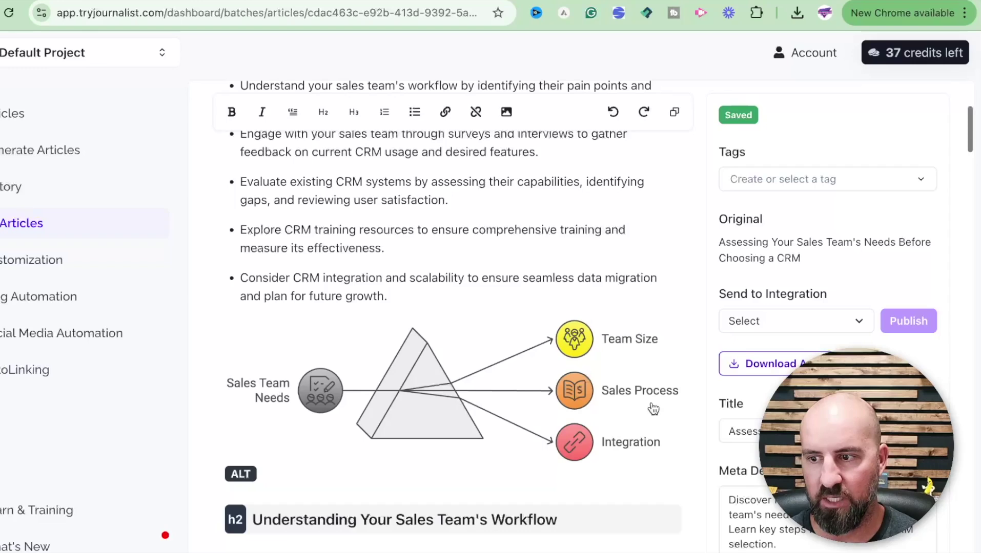
pyautogui.scroll(-2, 686, 451)
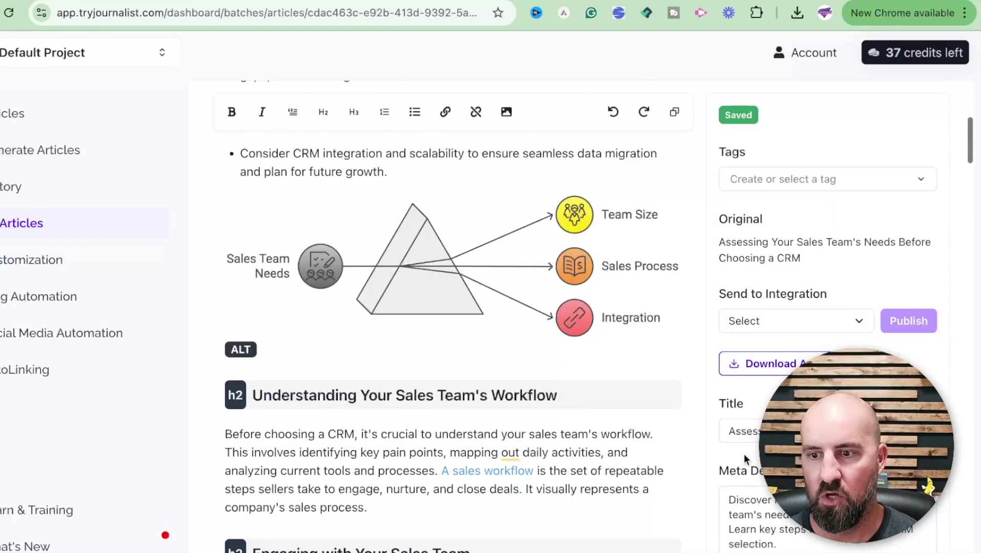